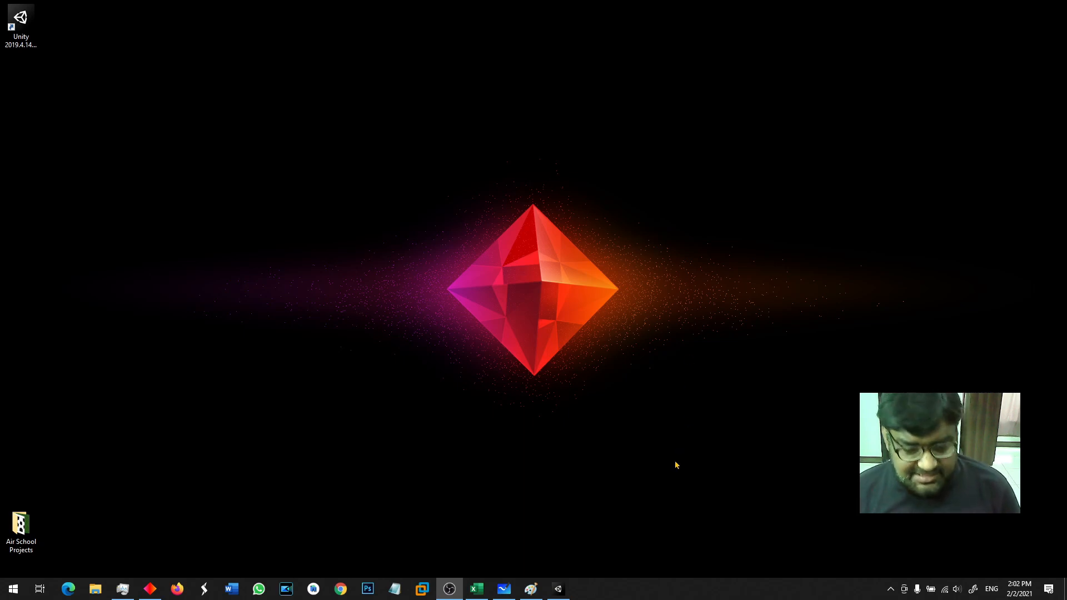
# Switch to the Unity editor and add a 3D cube to the sample scene
pyautogui.click(561, 583)
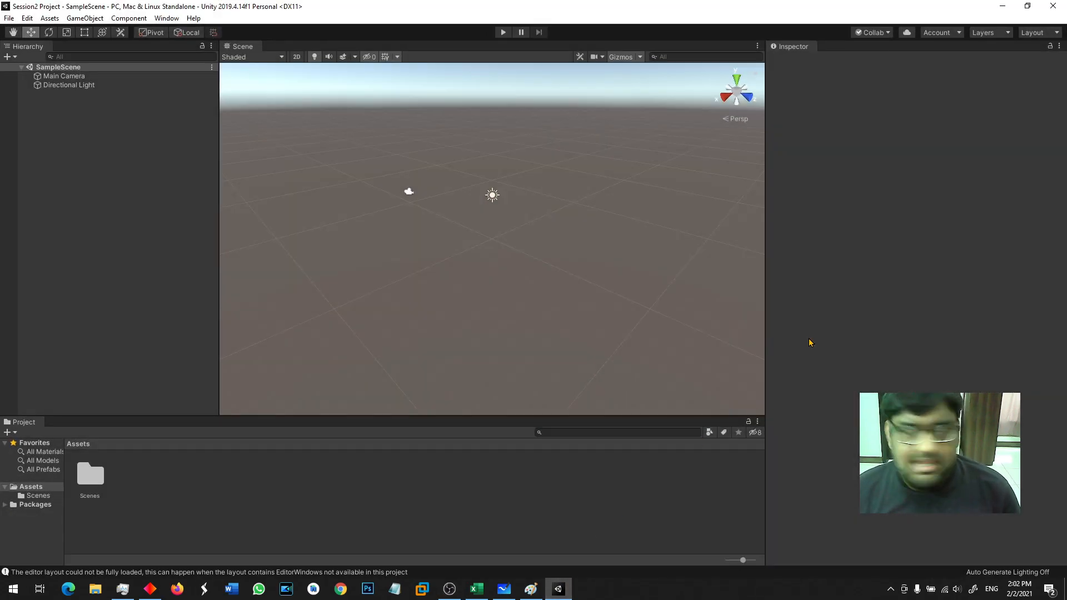
pyautogui.click(84, 18)
pyautogui.moveTo(139, 55)
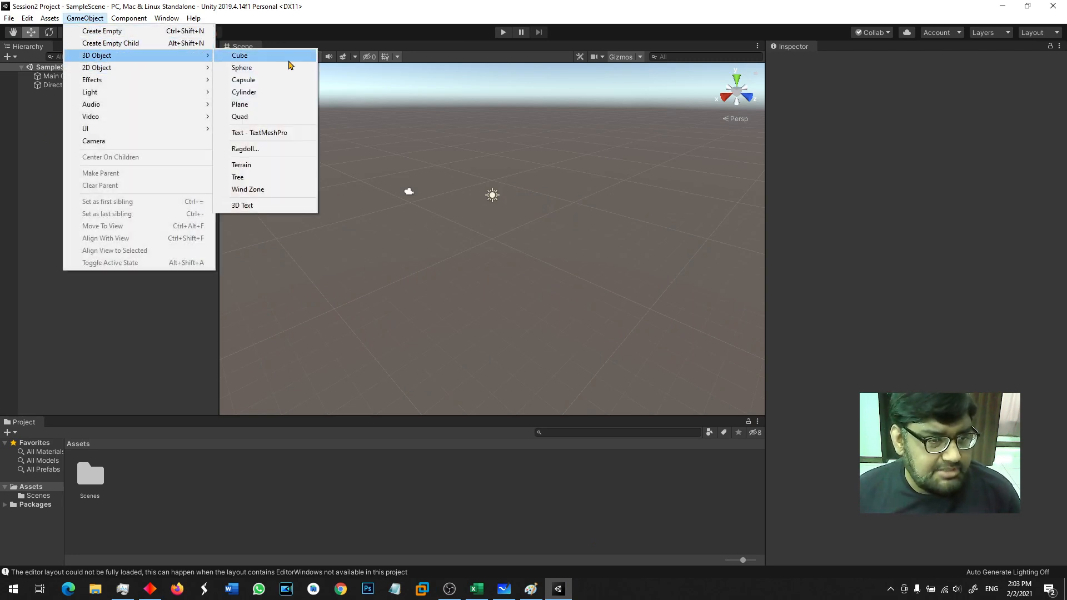
pyautogui.click(288, 60)
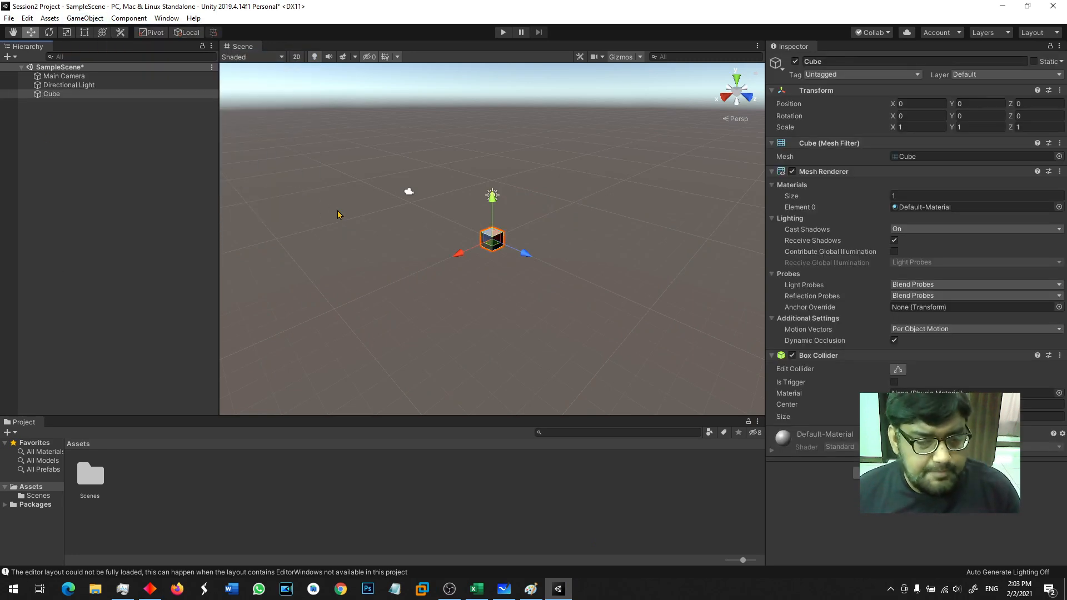
pyautogui.press('f')
pyautogui.scroll(-5, 341, 220)
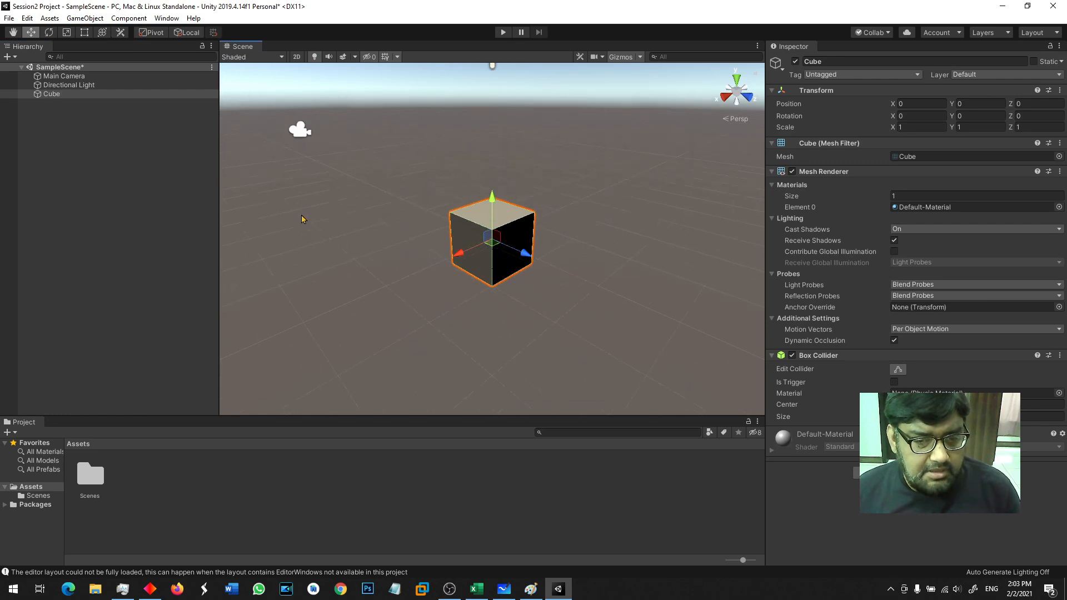
# Add a 3D sphere and move it along the X axis to about 2.16, clear of the cube
pyautogui.click(85, 18)
pyautogui.moveTo(103, 57)
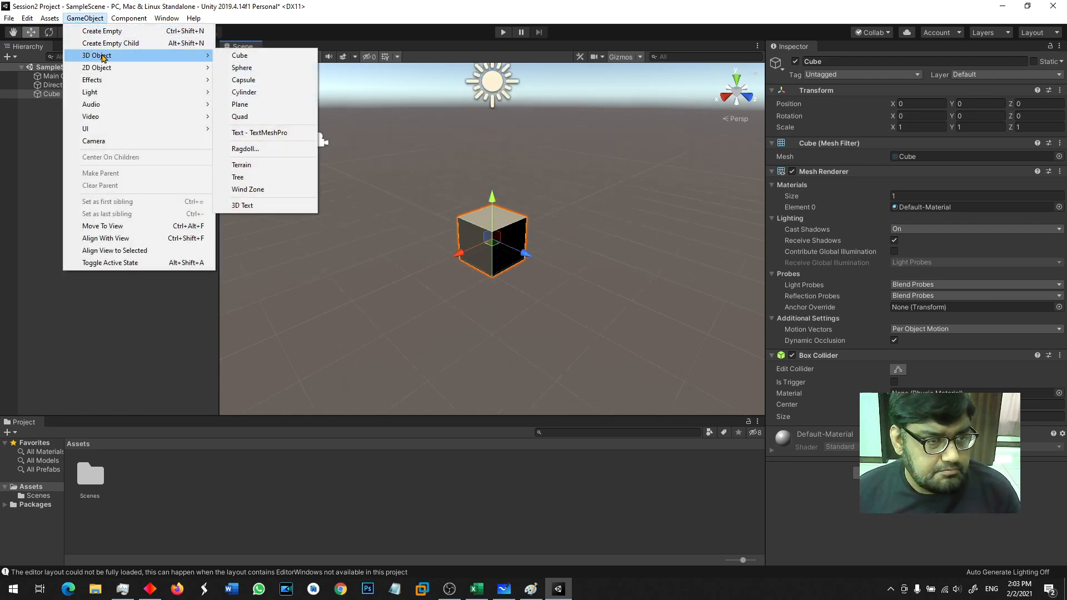
pyautogui.click(276, 68)
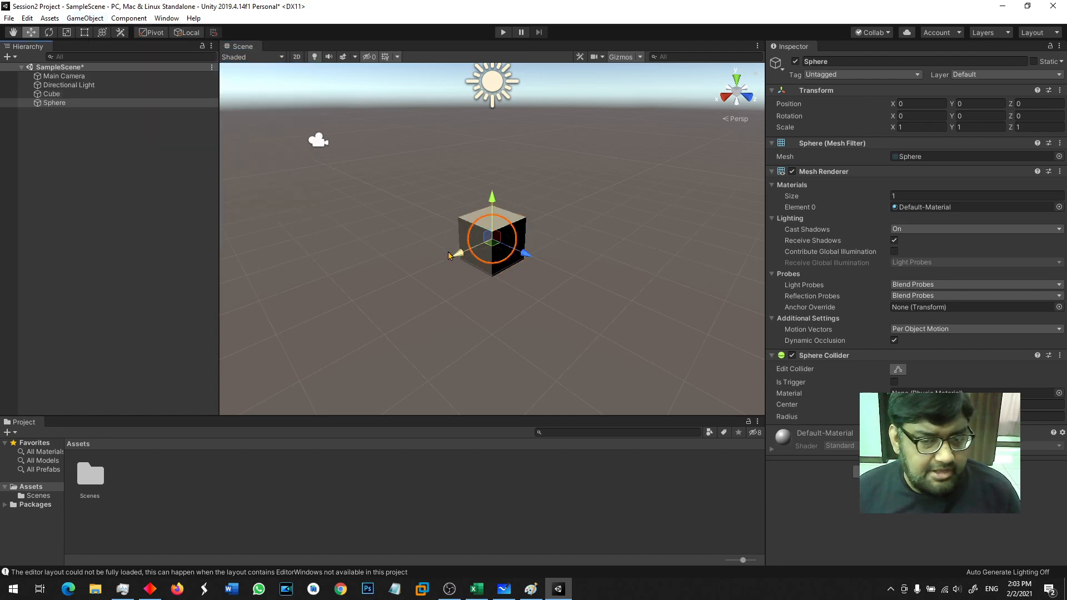
pyautogui.moveTo(454, 261); pyautogui.dragTo(363, 299)
# Add a 3D capsule and move it along the X axis to about -2.87, on the cube's other side
pyautogui.click(89, 19)
pyautogui.moveTo(143, 60)
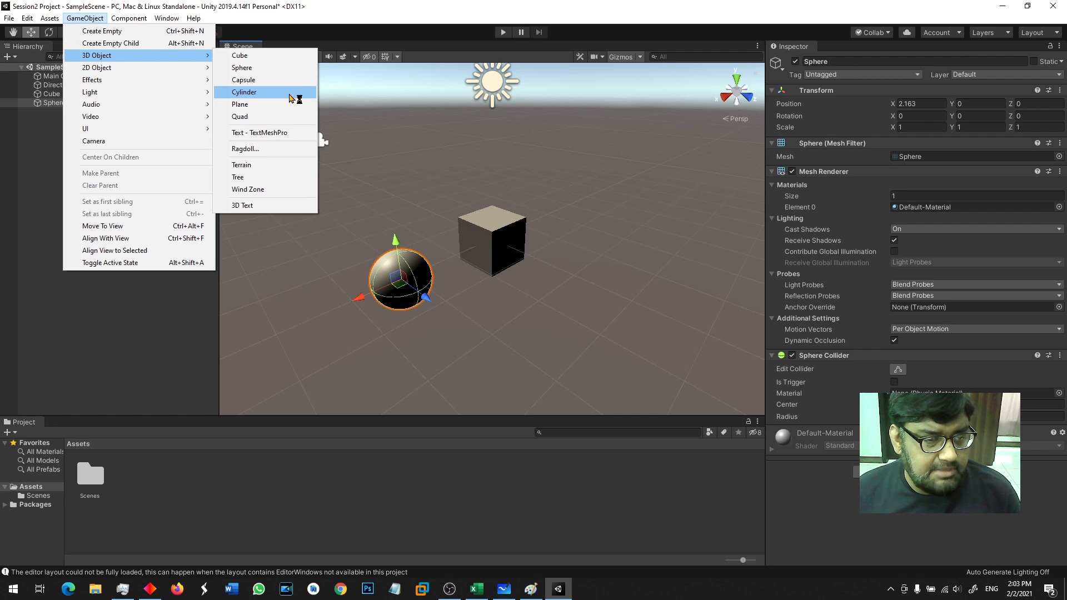
pyautogui.click(287, 80)
pyautogui.moveTo(471, 256); pyautogui.dragTo(547, 223)
# Add a 3D cylinder and move it along the X axis past the capsule, in line with the other shapes
pyautogui.click(85, 19)
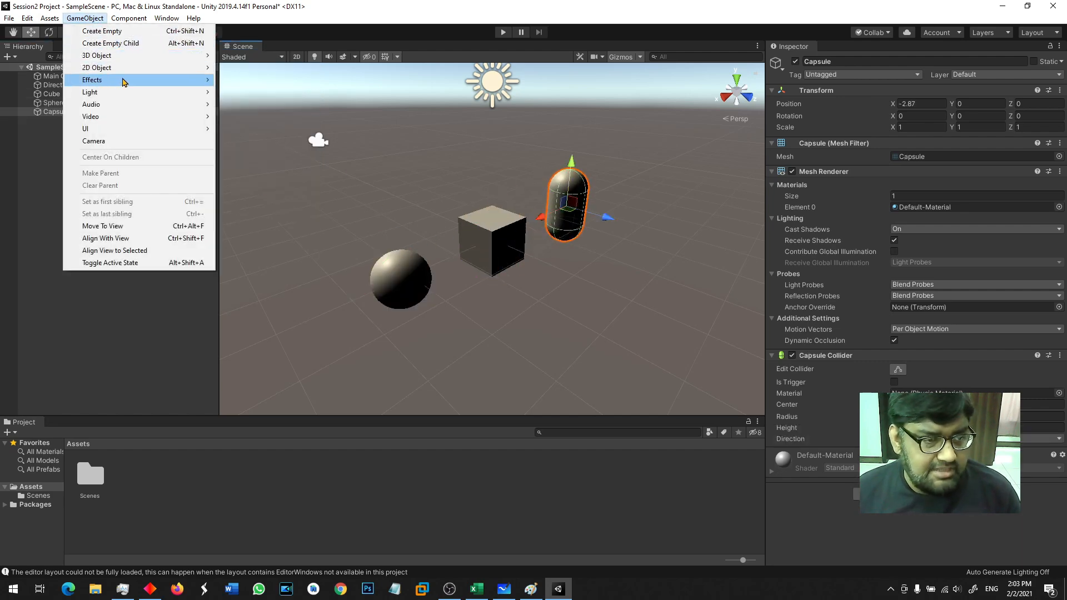
pyautogui.moveTo(145, 55)
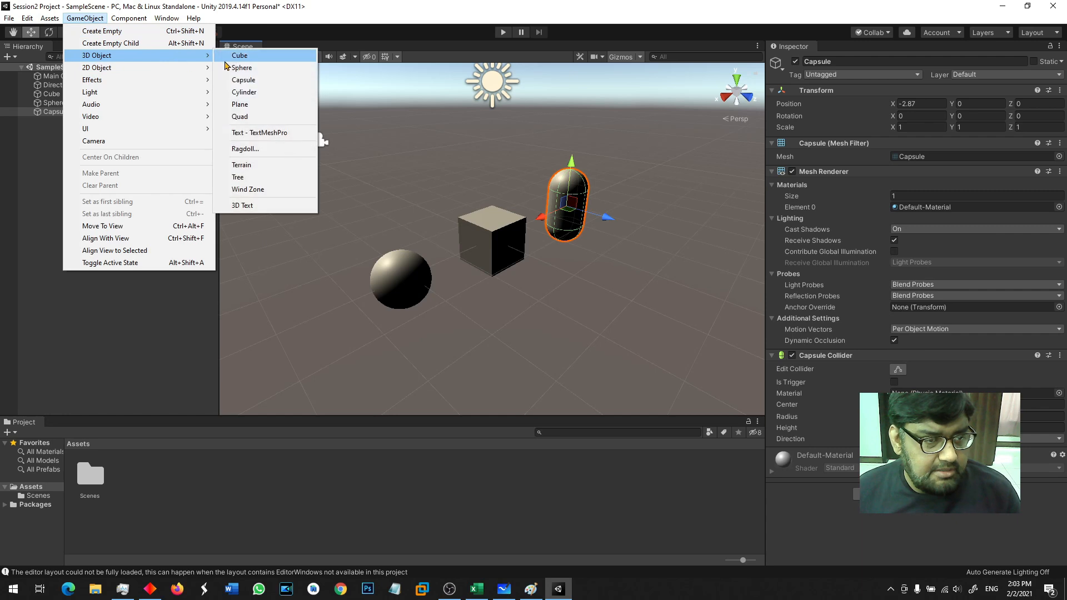
pyautogui.click(259, 93)
pyautogui.moveTo(460, 253); pyautogui.dragTo(656, 206)
pyautogui.click(562, 234)
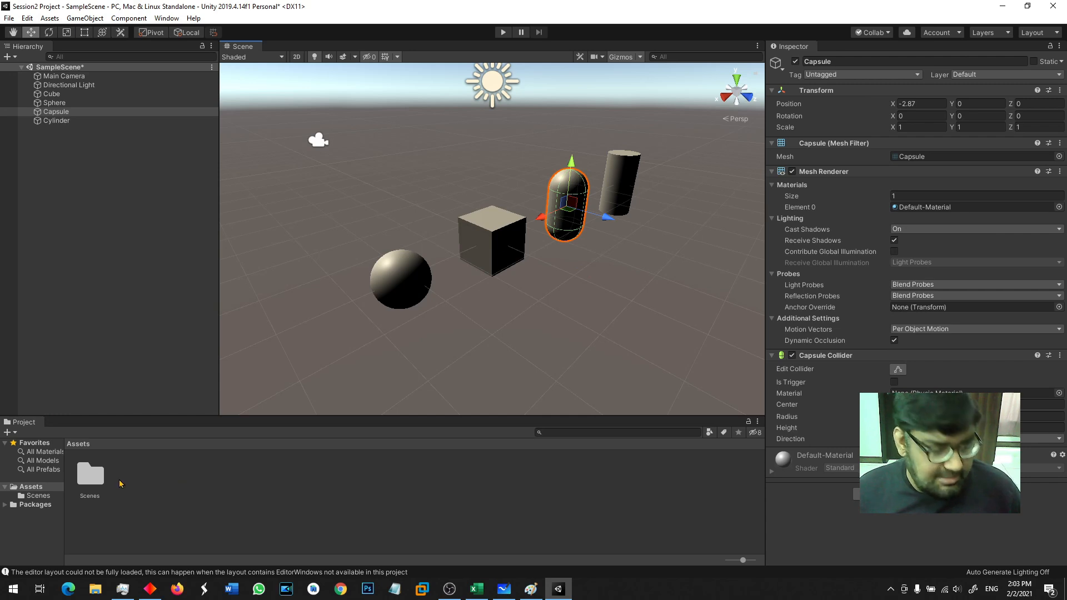
# Create a new material in the Assets folder and name it Red
pyautogui.click(100, 477)
pyautogui.rightClick(153, 475)
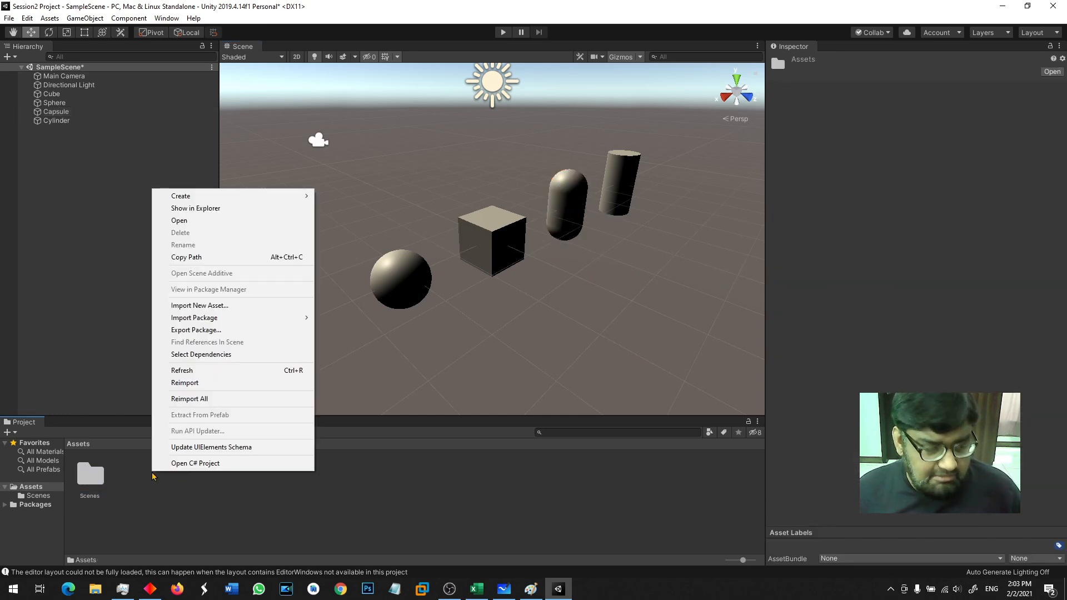
pyautogui.moveTo(221, 200)
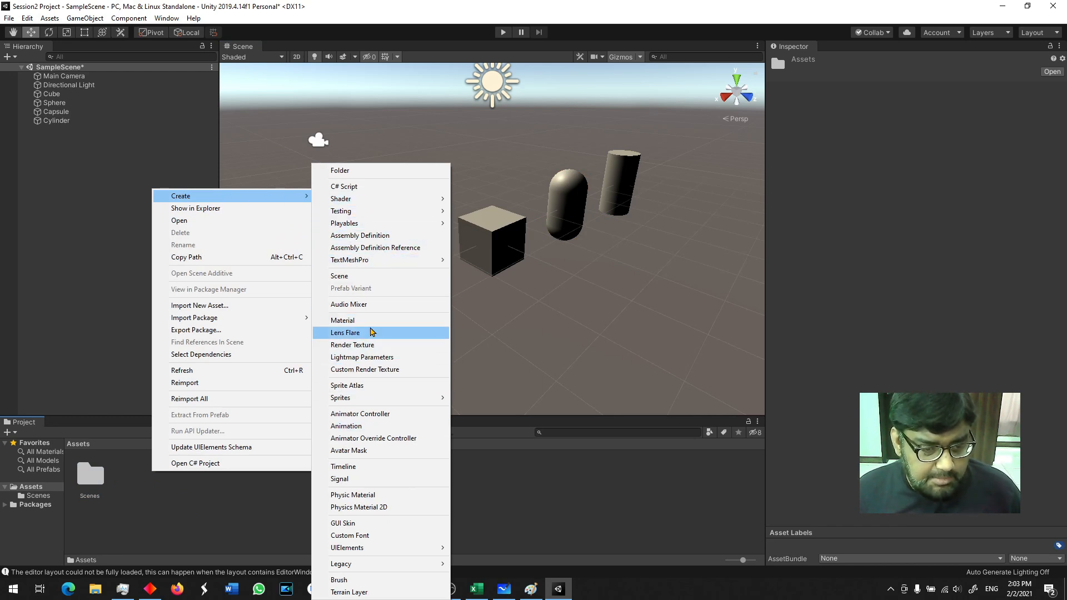
pyautogui.click(370, 320)
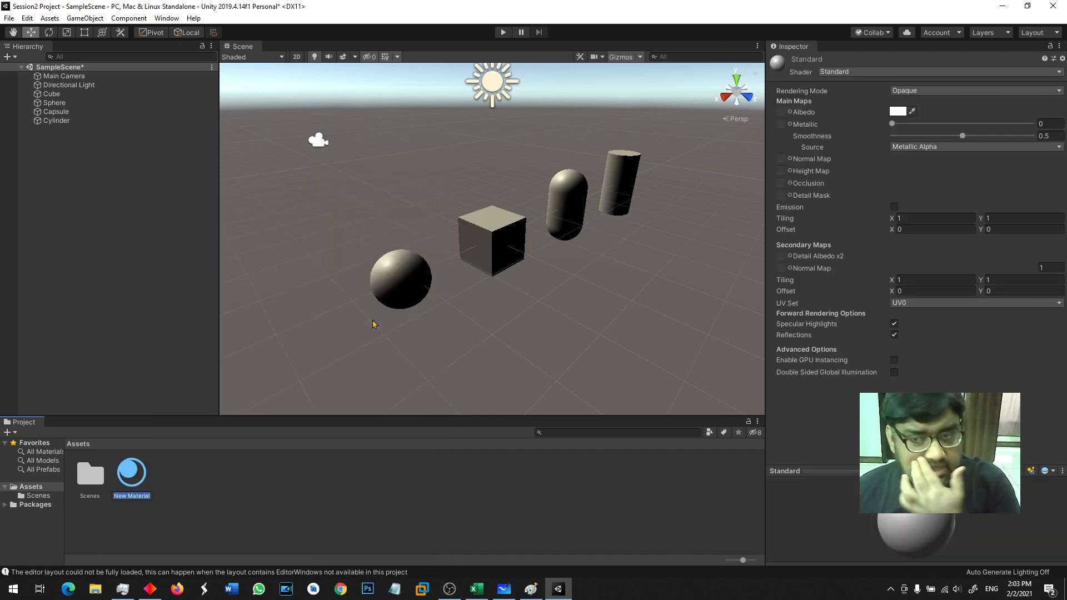
pyautogui.click(136, 497)
pyautogui.write('Red')
pyautogui.press('Return')
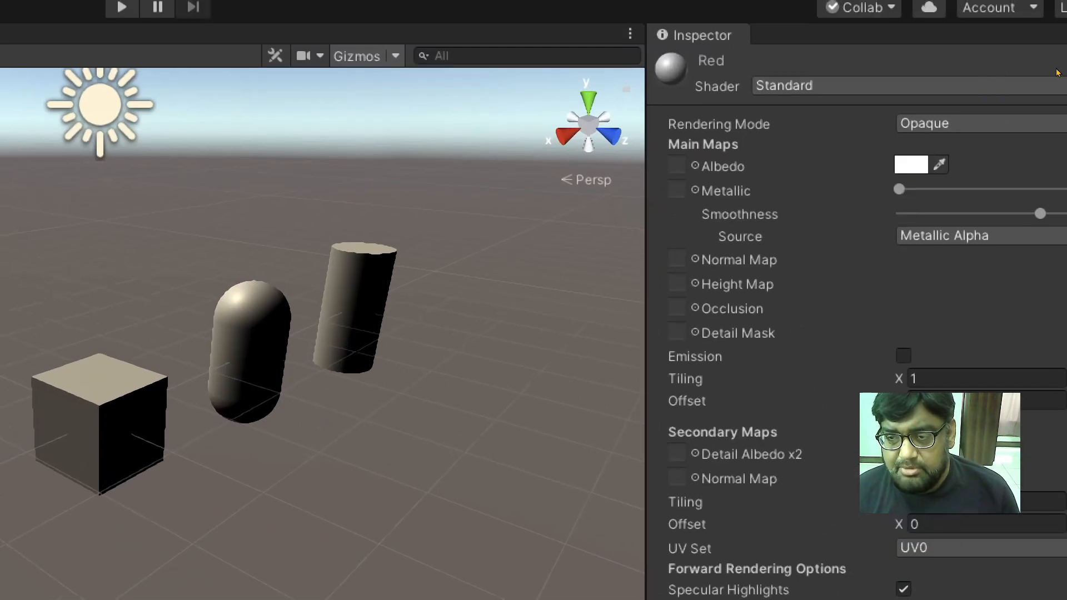
# Set the Red material's albedo colour to a fully saturated red, about FF0300
pyautogui.click(911, 167)
pyautogui.moveTo(39, 33); pyautogui.dragTo(654, 74)
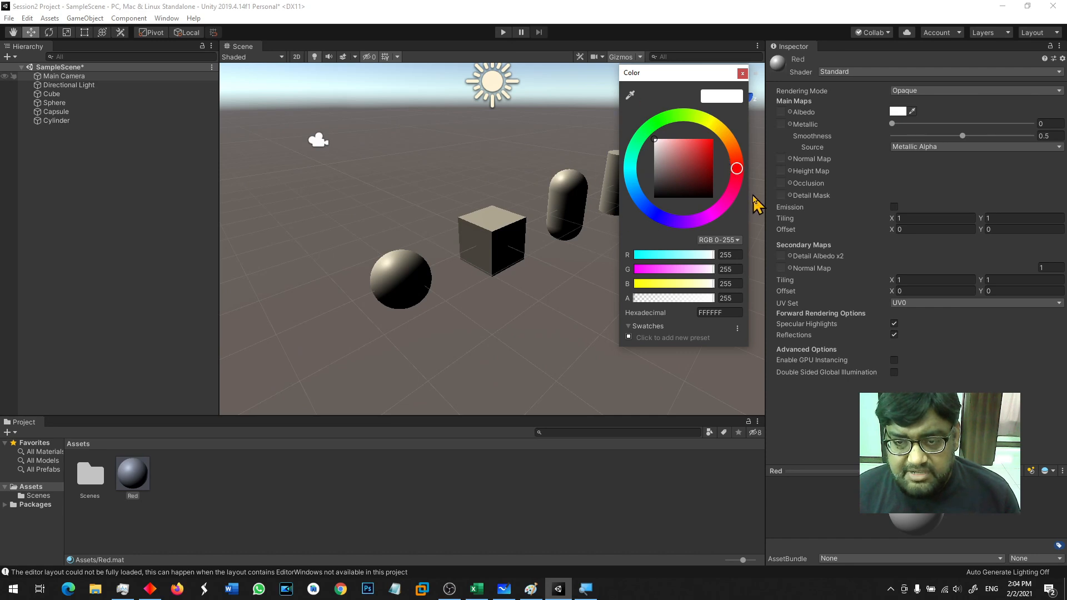
pyautogui.click(735, 179)
pyautogui.moveTo(707, 121)
pyautogui.mouseDown()
pyautogui.moveTo(639, 123)
pyautogui.moveTo(736, 173)
pyautogui.moveTo(724, 119)
pyautogui.mouseUp()
pyautogui.click(687, 151)
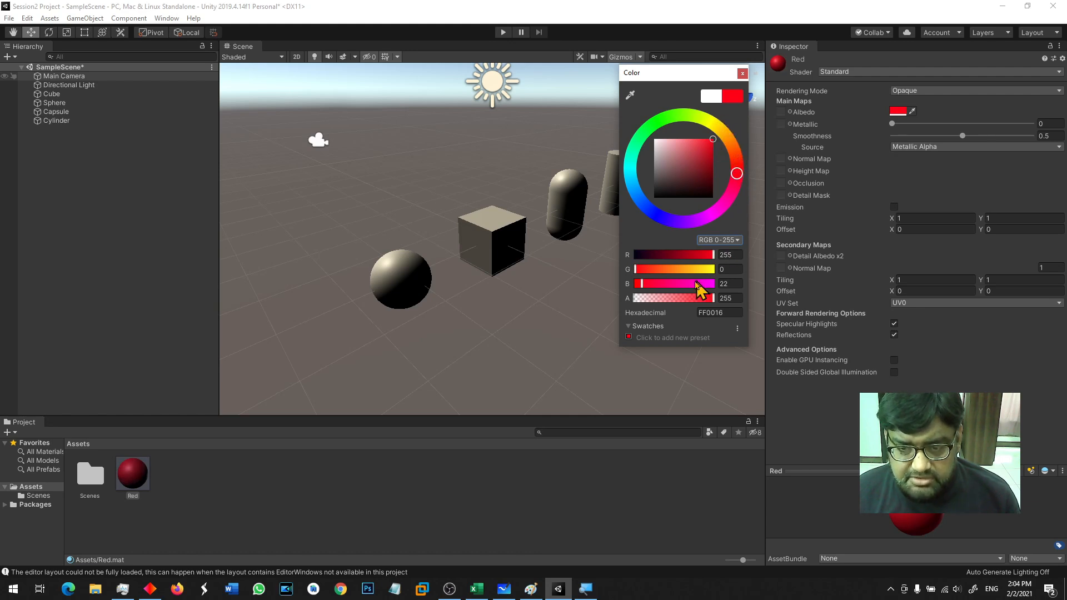
pyautogui.moveTo(736, 174); pyautogui.dragTo(737, 169)
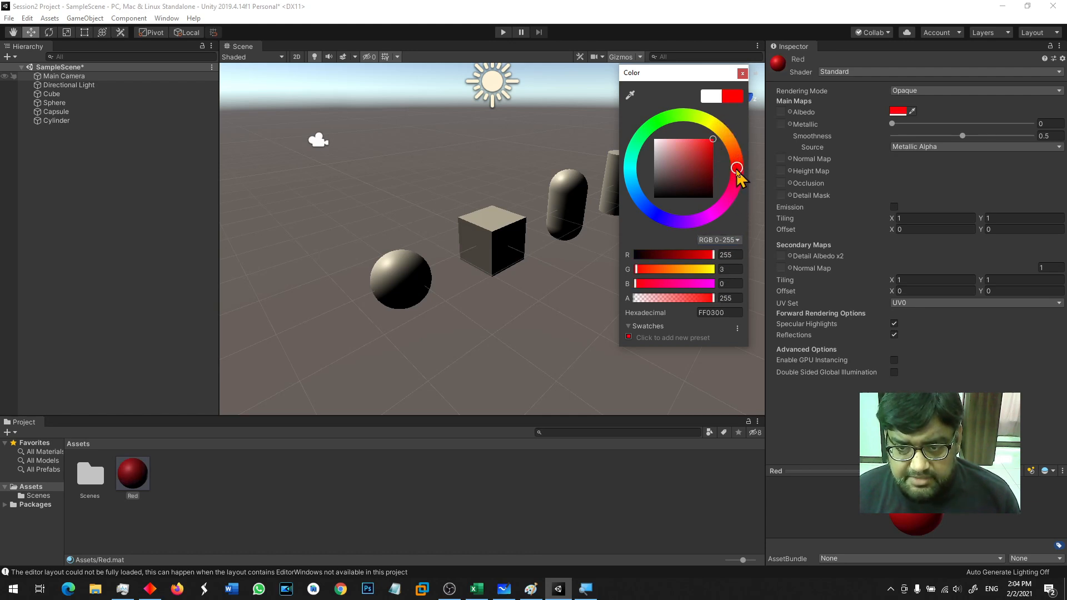
pyautogui.click(743, 73)
# Create a second material in the Assets folder and name it Blue
pyautogui.rightClick(211, 461)
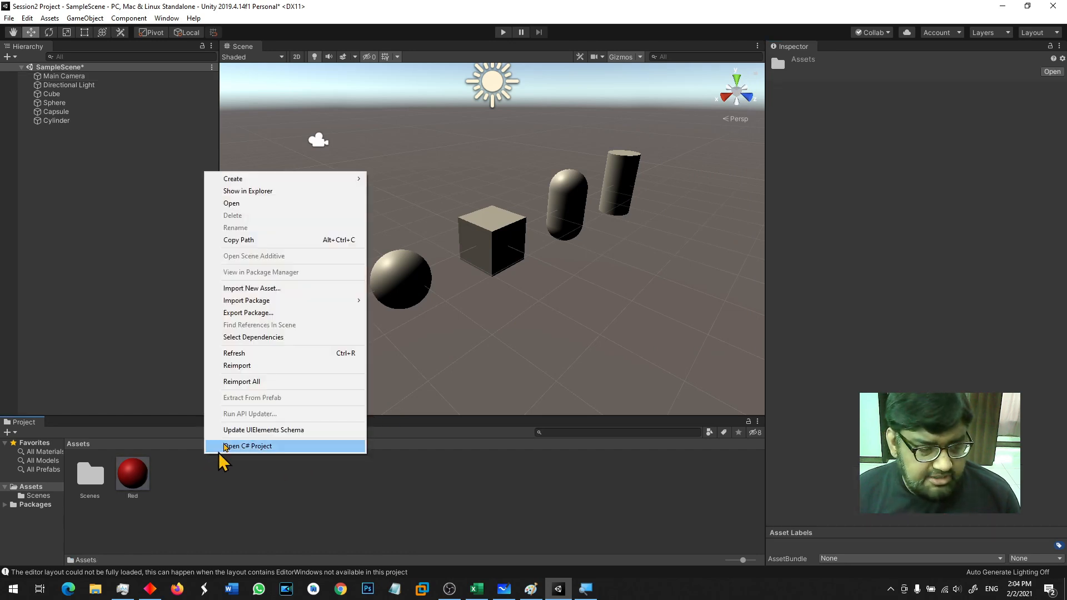
pyautogui.moveTo(312, 179)
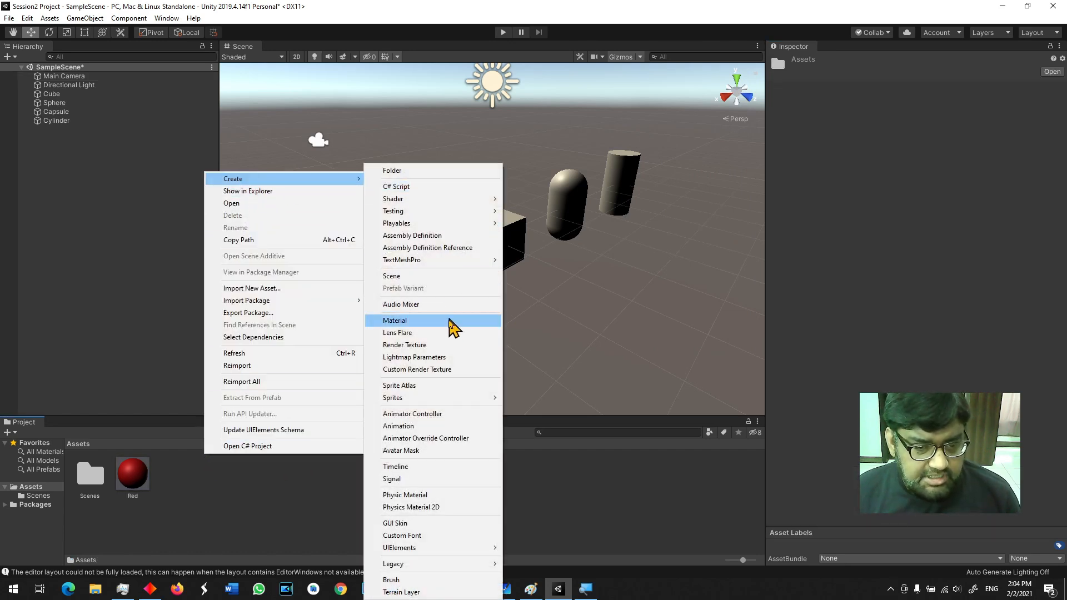
pyautogui.click(447, 321)
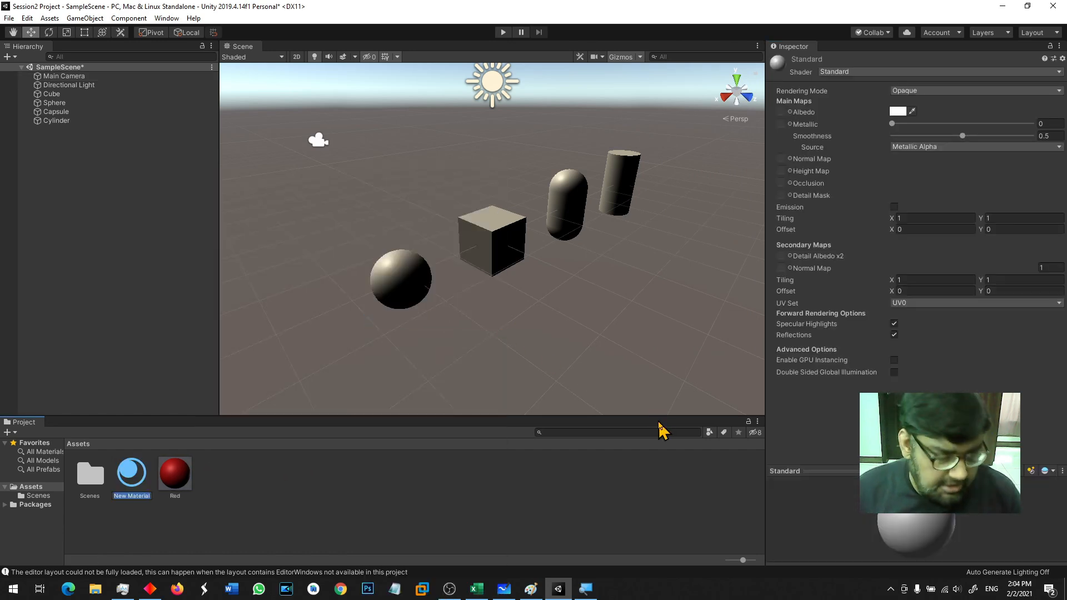
pyautogui.press('Return')
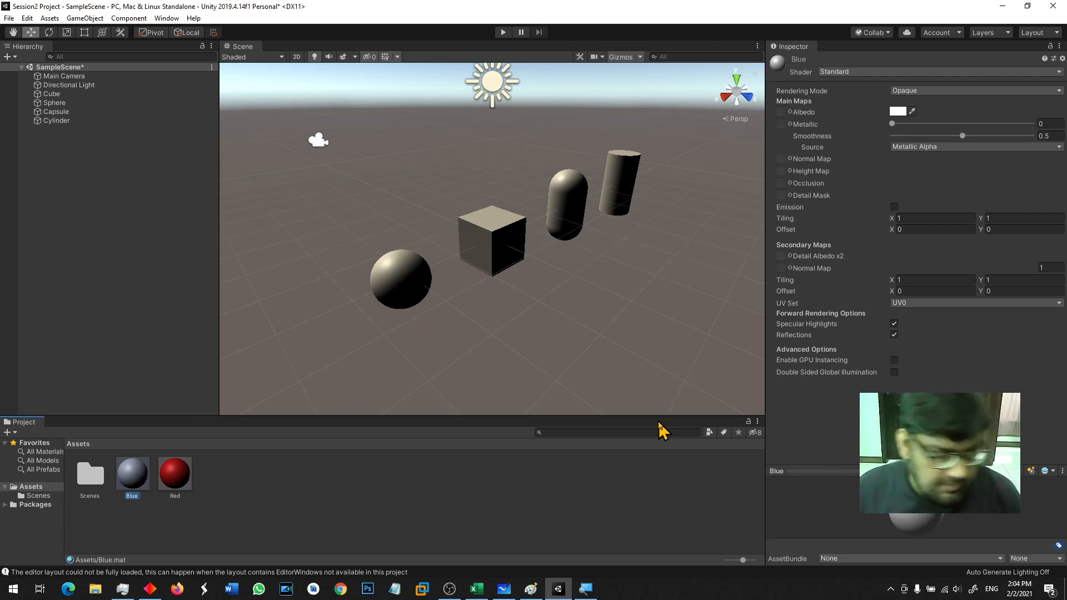
# Set the Blue material's albedo colour to a fully saturated blue, about 0800FF
pyautogui.click(897, 112)
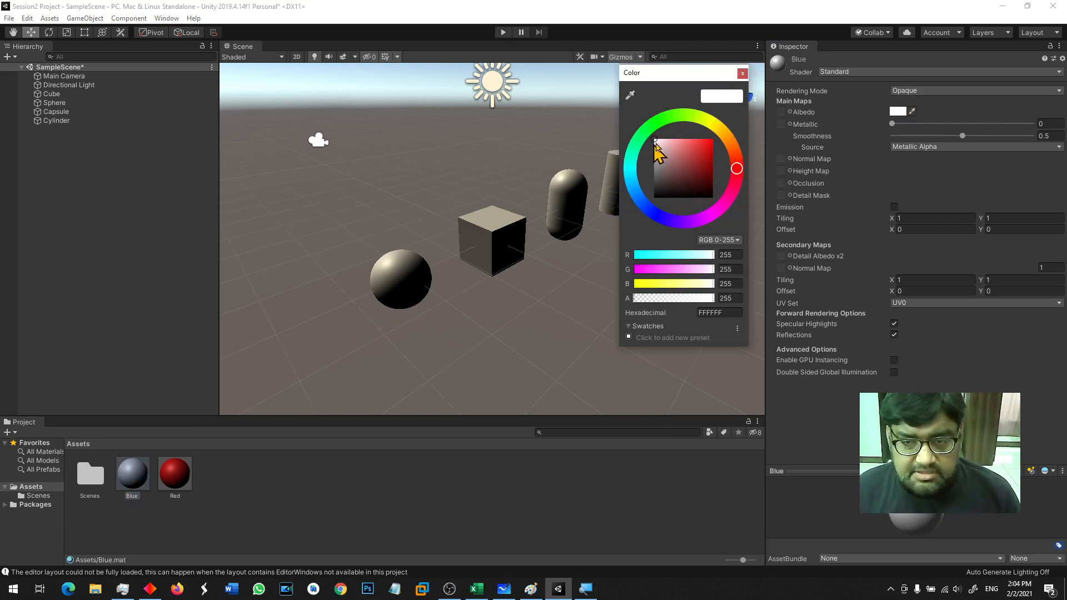
pyautogui.click(658, 216)
pyautogui.moveTo(676, 176)
pyautogui.mouseDown()
pyautogui.moveTo(702, 138)
pyautogui.moveTo(720, 139)
pyautogui.mouseUp()
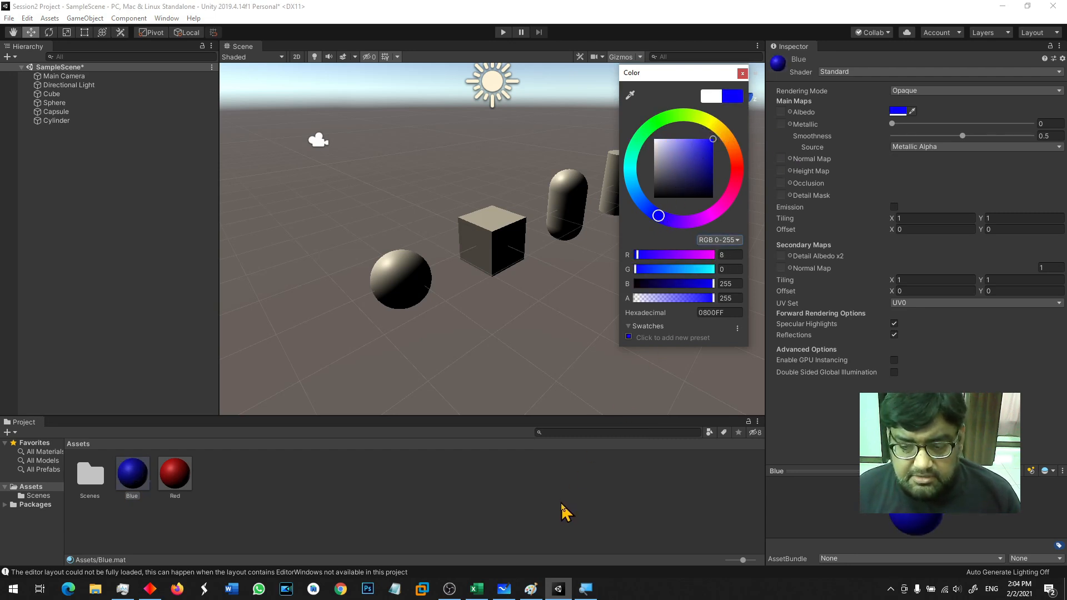
pyautogui.click(534, 512)
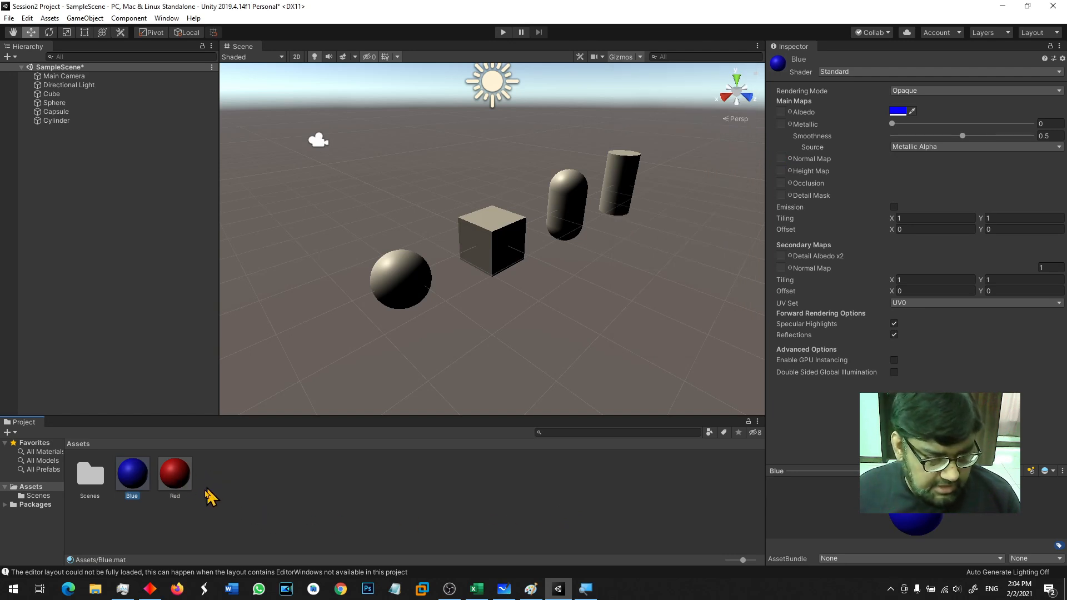
pyautogui.click(177, 477)
pyautogui.click(250, 496)
pyautogui.click(131, 484)
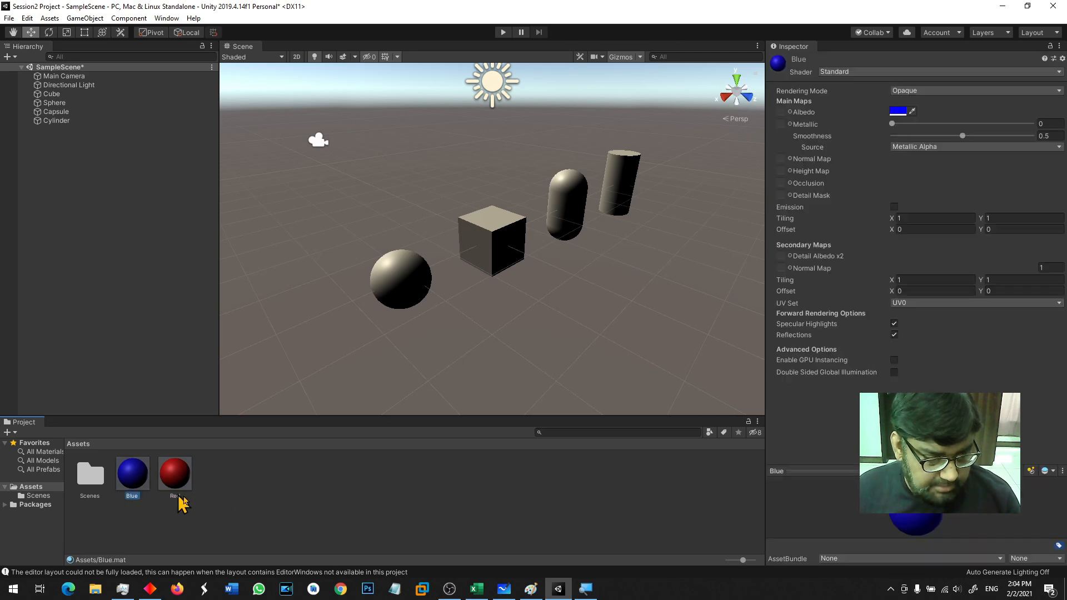
pyautogui.click(223, 505)
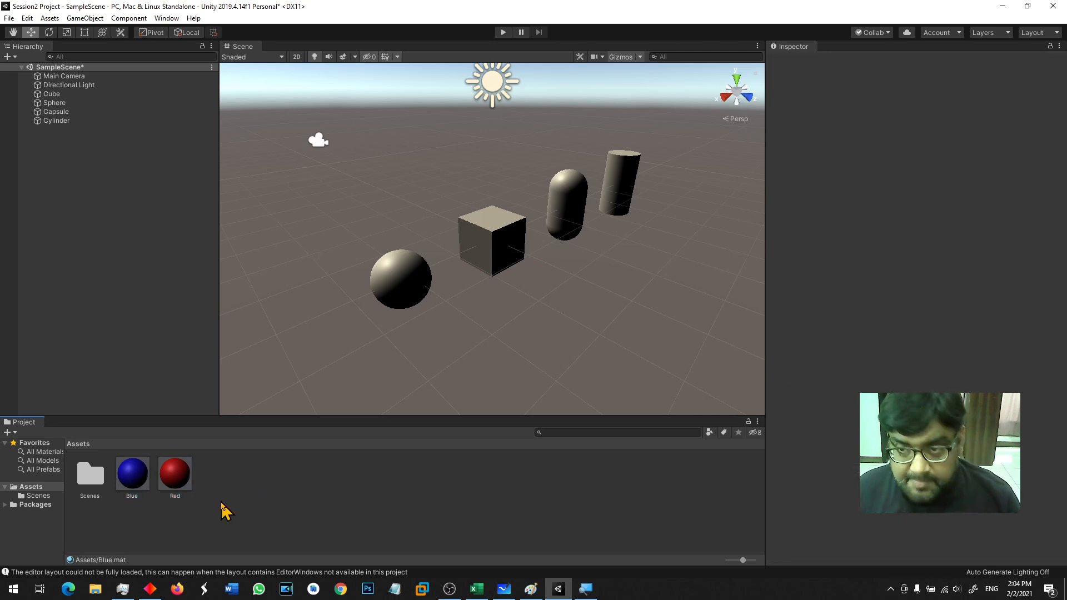
# Create a third material in the Assets folder and name it Yello
pyautogui.rightClick(223, 503)
pyautogui.moveTo(300, 217)
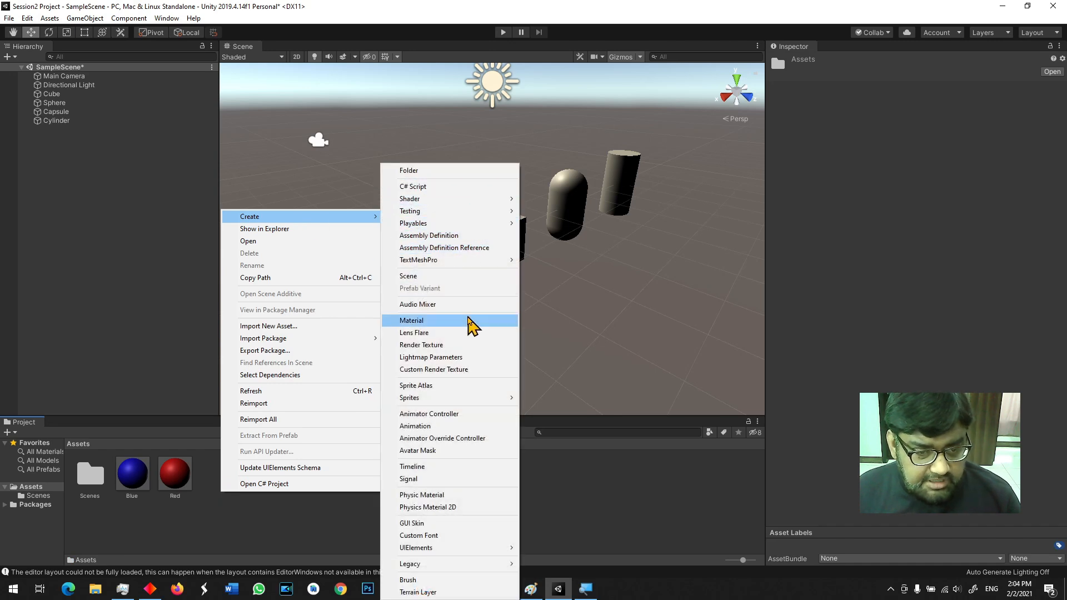
pyautogui.click(471, 320)
pyautogui.write('Yello')
pyautogui.press('Return')
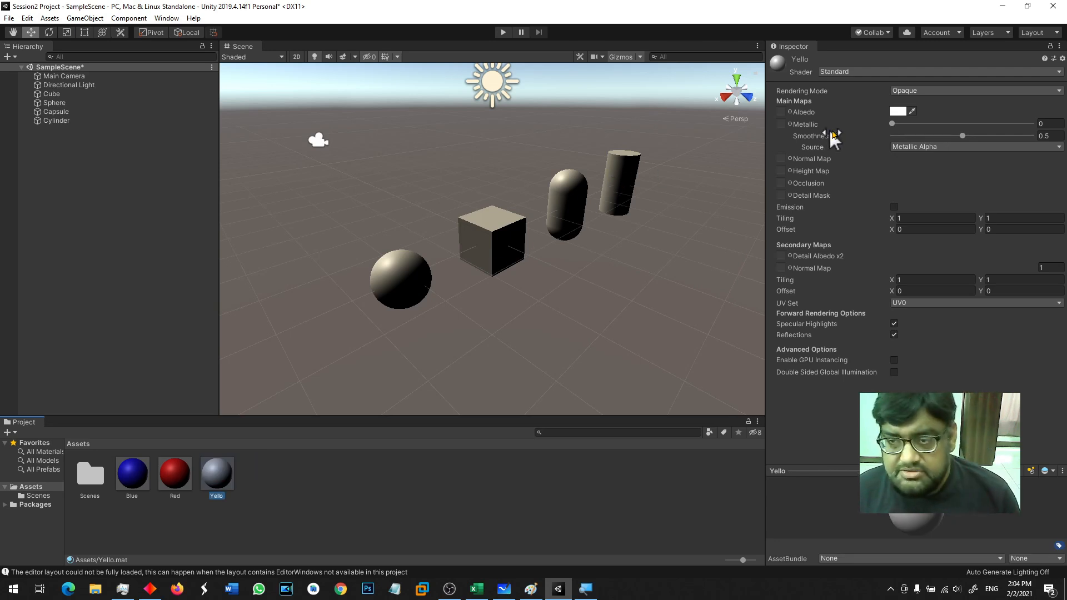
# Set the Yello material's albedo colour to a bright yellow, about FBFF00
pyautogui.click(897, 111)
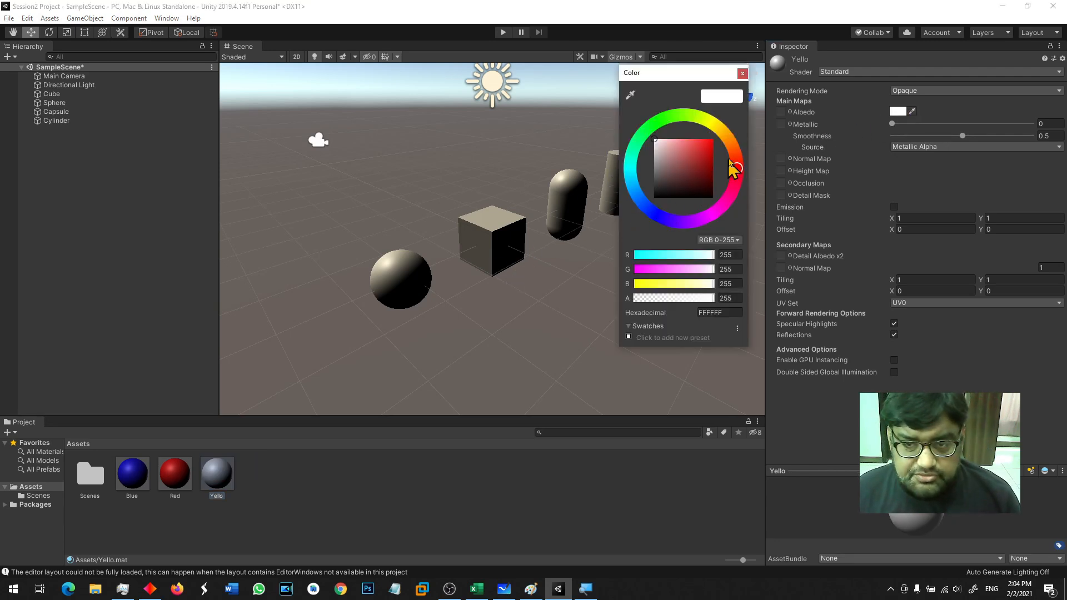
pyautogui.click(711, 121)
pyautogui.click(712, 140)
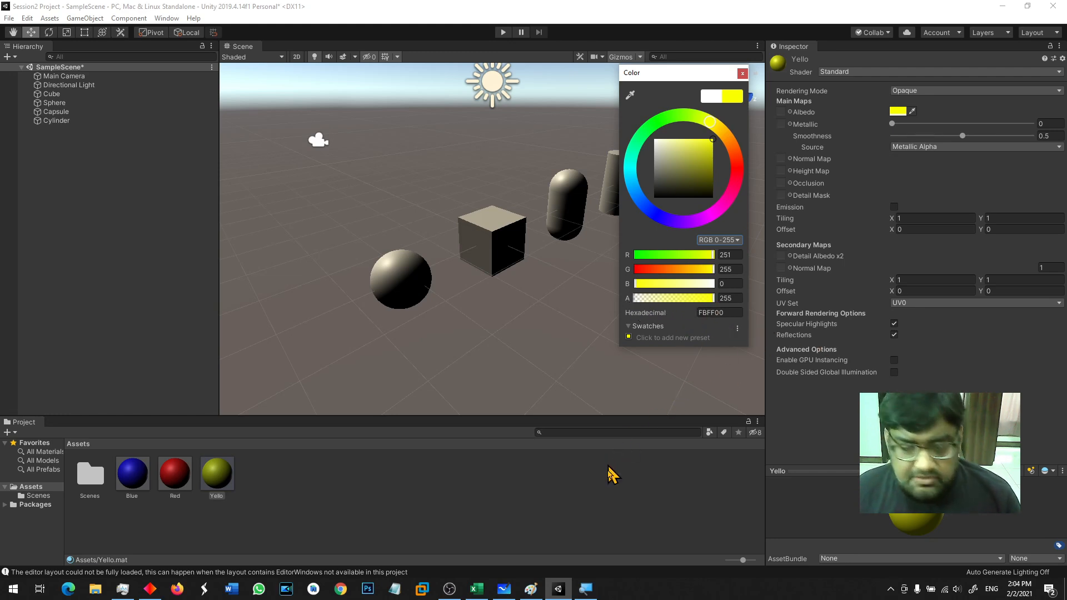
pyautogui.click(611, 489)
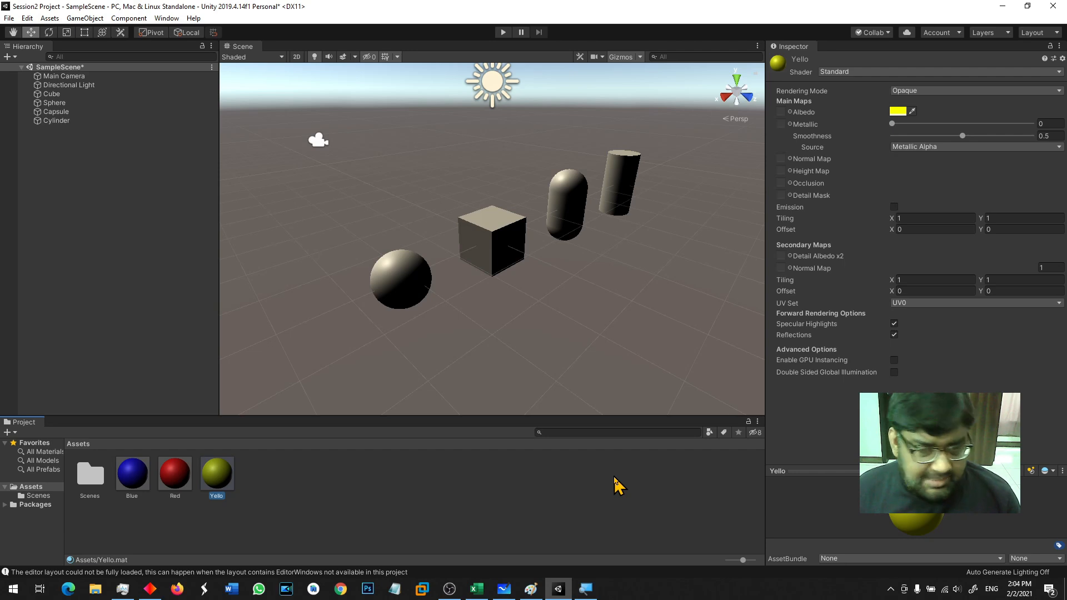
# Apply the Red material to the cube, Blue to the sphere and Yello to the cylinder
pyautogui.moveTo(177, 473); pyautogui.dragTo(499, 240)
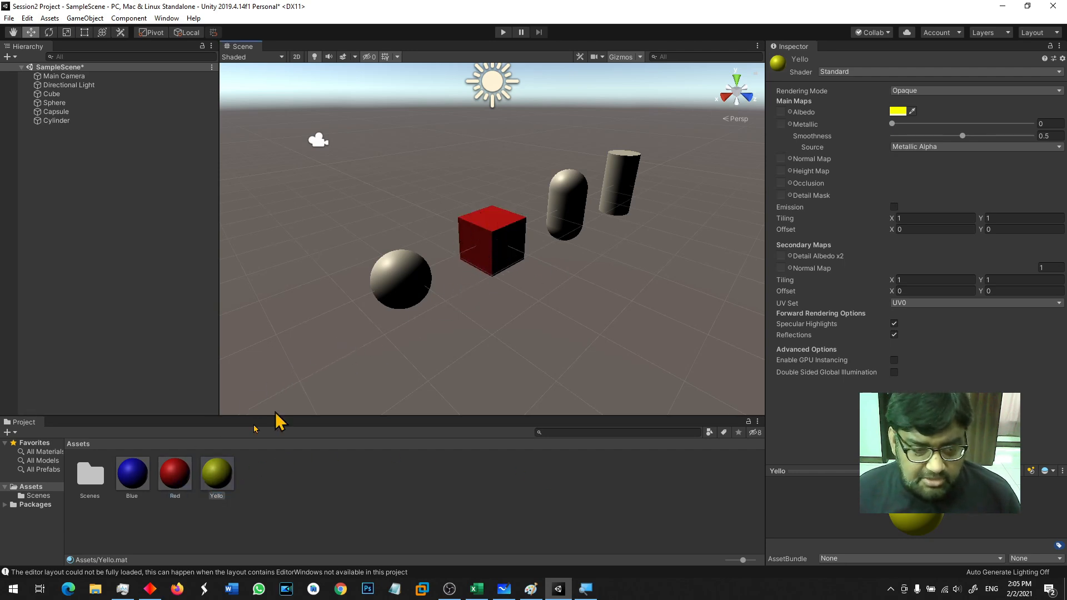
pyautogui.moveTo(132, 475); pyautogui.dragTo(394, 292)
pyautogui.moveTo(215, 487); pyautogui.dragTo(627, 201)
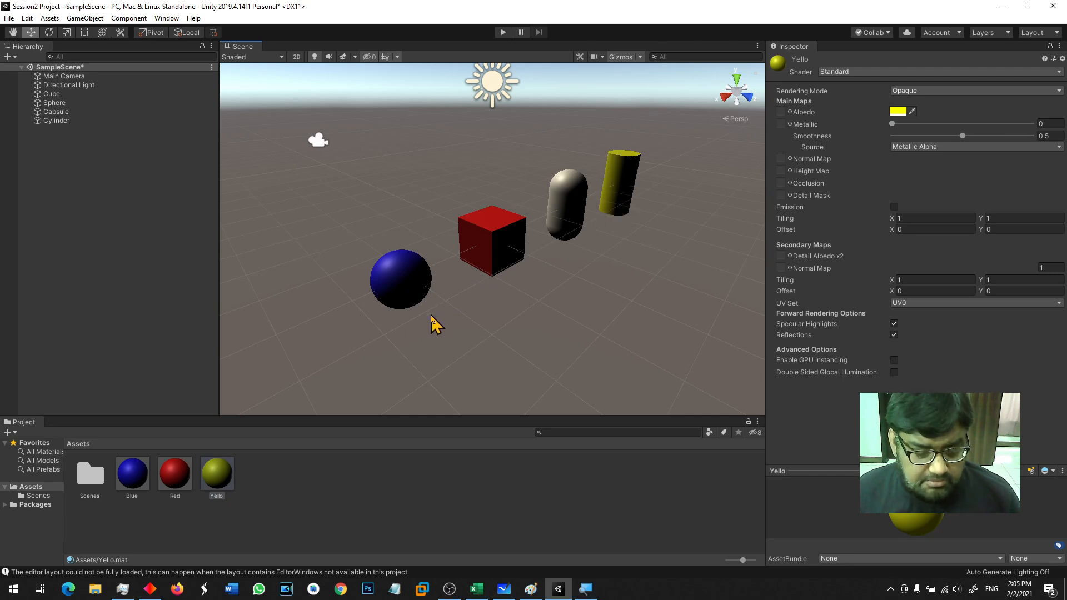
# Undo the sphere and cylinder material assignments, and apply Blue to the capsule and Yello to the cylinder instead
pyautogui.hotkey('ctrl', 'z')
pyautogui.moveTo(129, 476); pyautogui.dragTo(580, 225)
pyautogui.moveTo(219, 473); pyautogui.dragTo(630, 203)
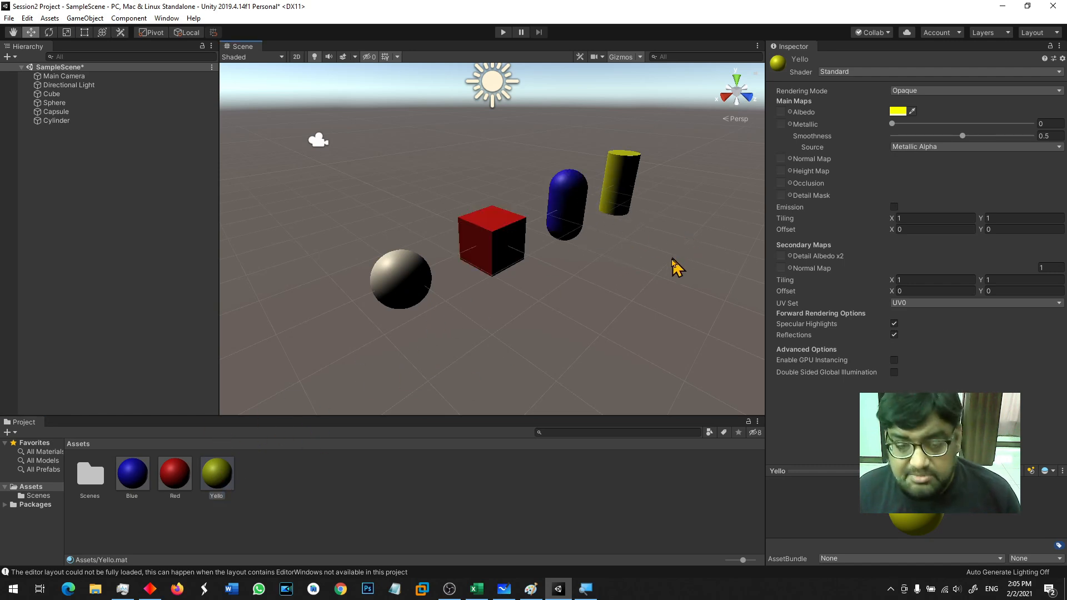
# View the shapes from another side and select the capsule in the scene
pyautogui.press('alt')
pyautogui.keyDown('alt'); pyautogui.moveTo(650, 265); pyautogui.dragTo(547, 283); pyautogui.keyUp('alt')
pyautogui.click(501, 254)
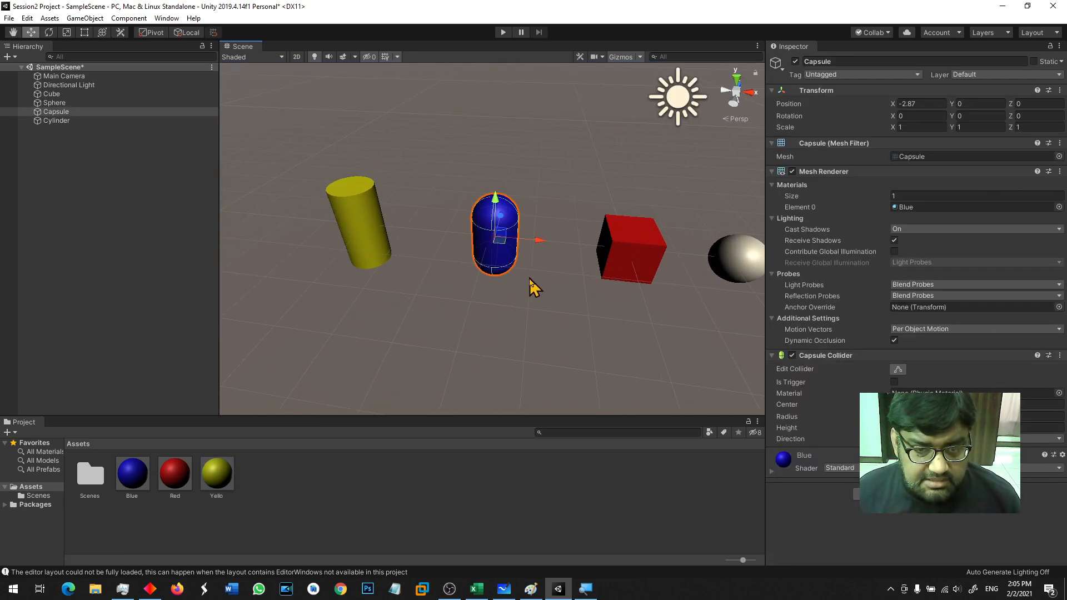
# Raise the Blue material's smoothness to about 0.878
pyautogui.click(459, 362)
pyautogui.click(489, 242)
pyautogui.click(550, 349)
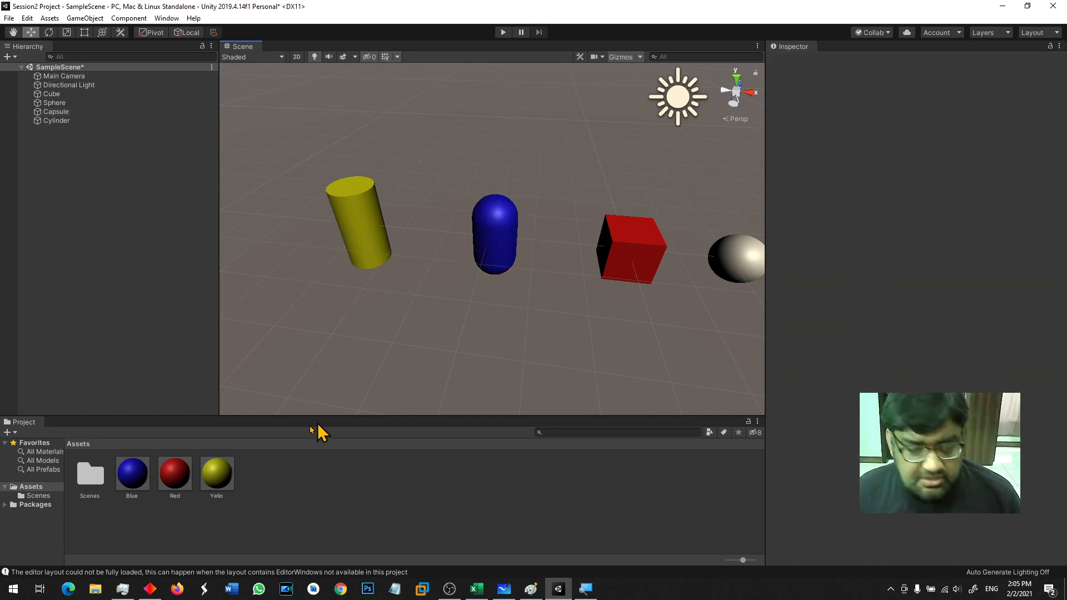
pyautogui.click(118, 484)
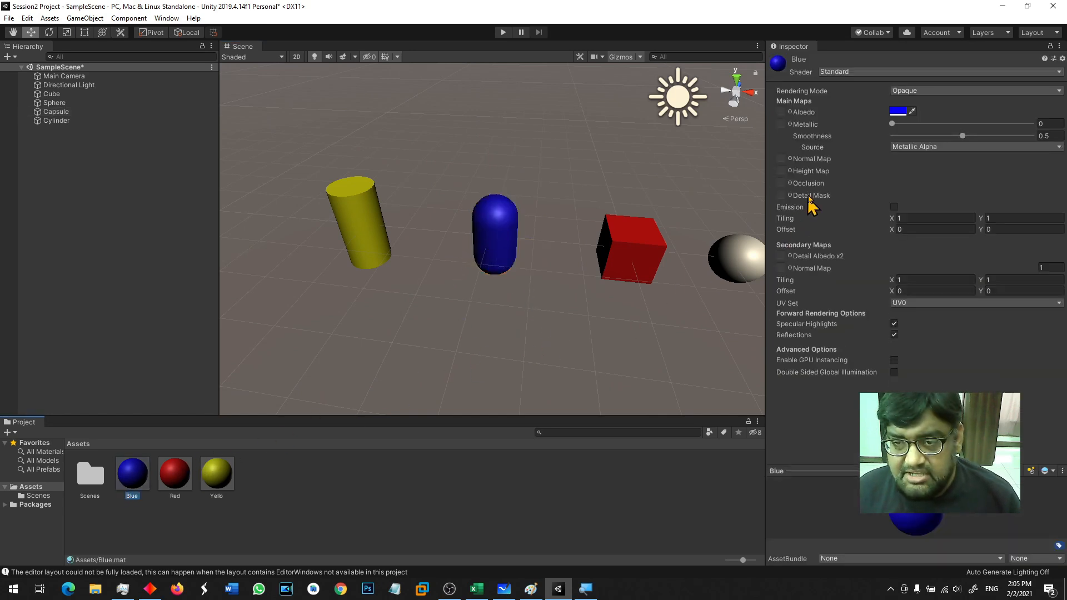
pyautogui.moveTo(963, 137); pyautogui.dragTo(1016, 138)
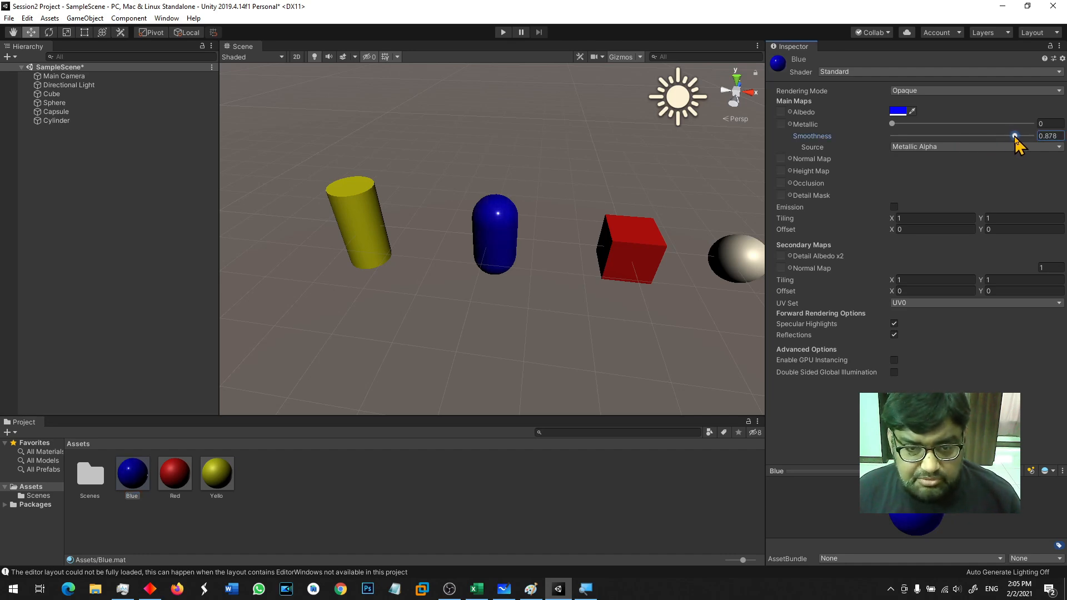
# Make the Yello material more metallic, about 0.513, with smoothness about 0.355, checking the effect on the cylinder up close
pyautogui.click(349, 248)
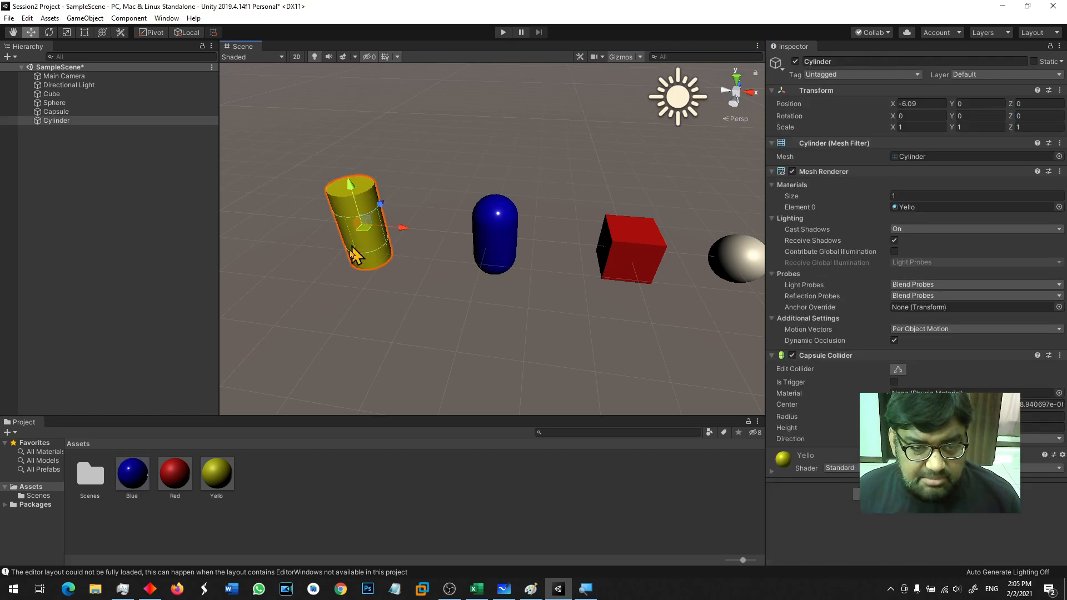
pyautogui.click(216, 471)
pyautogui.moveTo(893, 125); pyautogui.dragTo(965, 131)
pyautogui.scroll(6, 452, 245)
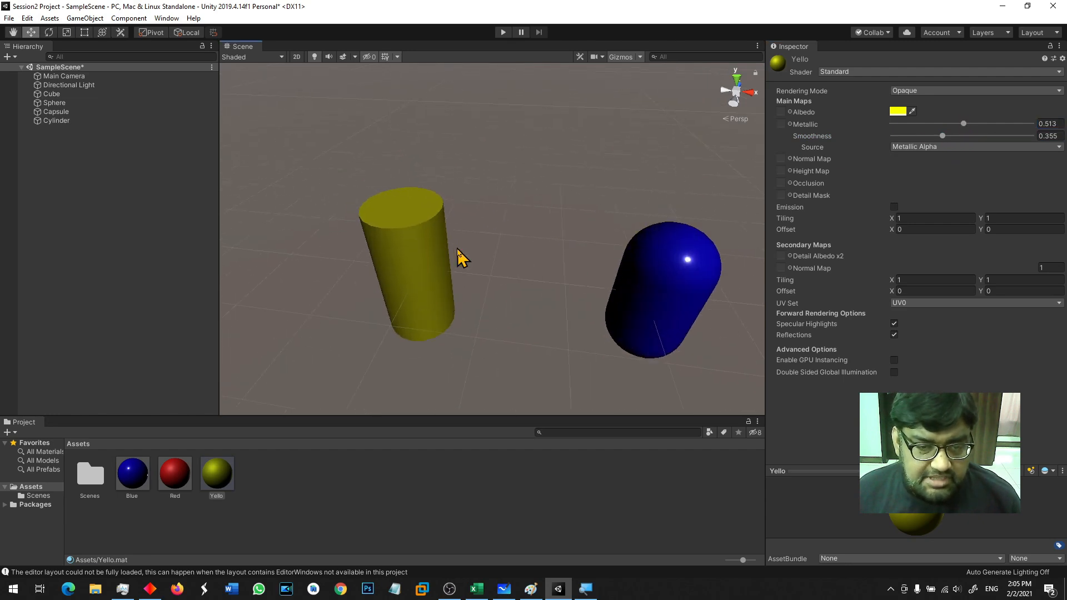
pyautogui.moveTo(453, 270); pyautogui.dragTo(550, 210, button='middle')
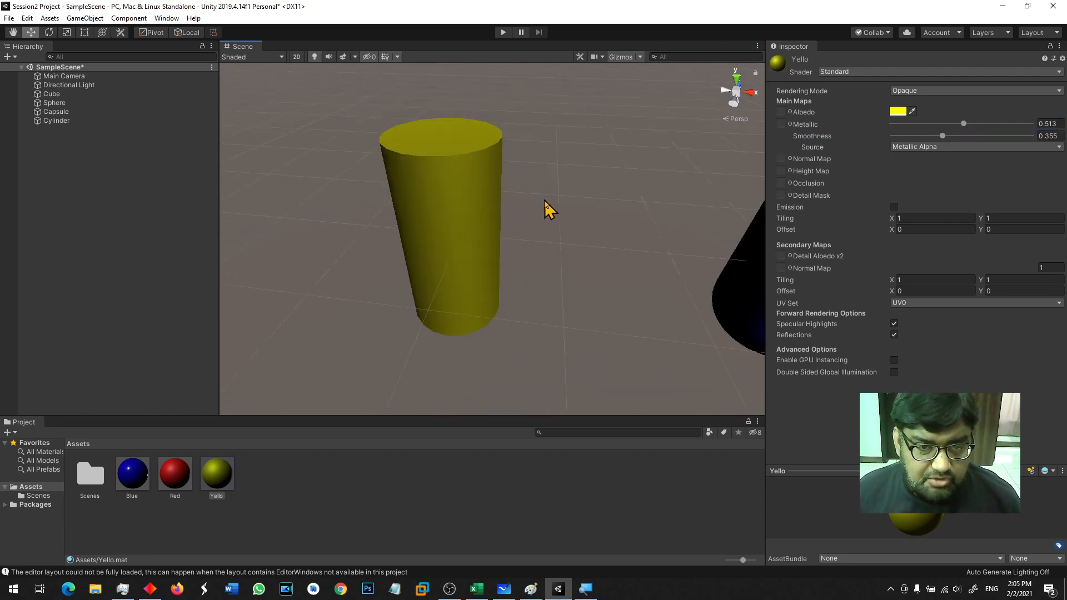
pyautogui.moveTo(964, 130)
pyautogui.mouseDown()
pyautogui.moveTo(942, 131)
pyautogui.moveTo(985, 134)
pyautogui.mouseUp()
# Frame the cube and try the Red material's metallic setting, leaving it at 0
pyautogui.moveTo(664, 243); pyautogui.dragTo(317, 251, button='middle')
pyautogui.scroll(-5, 333, 252)
pyautogui.click(684, 276)
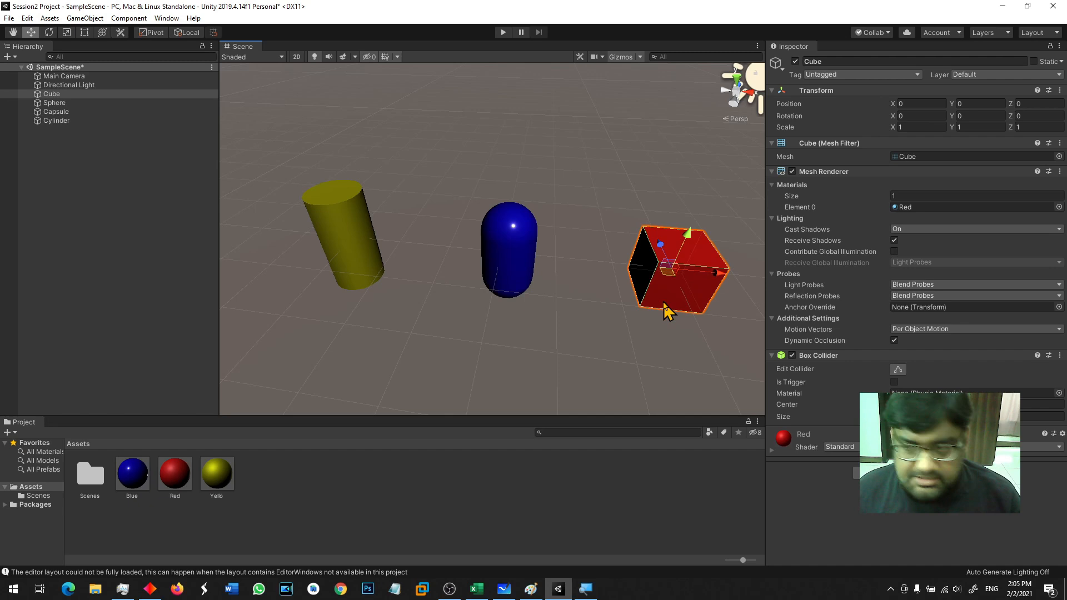
pyautogui.press('f')
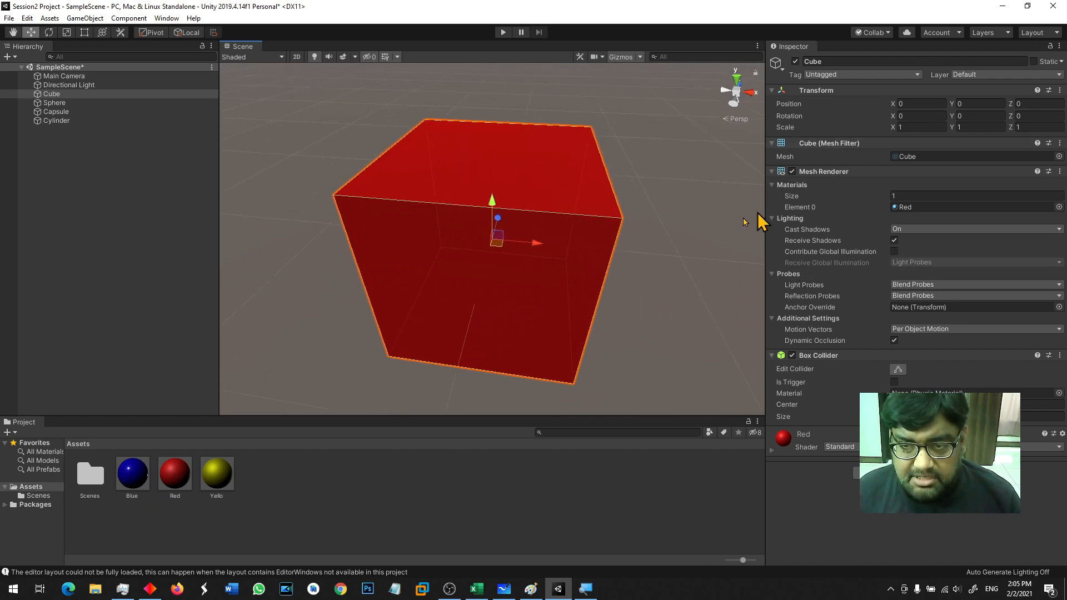
pyautogui.click(183, 476)
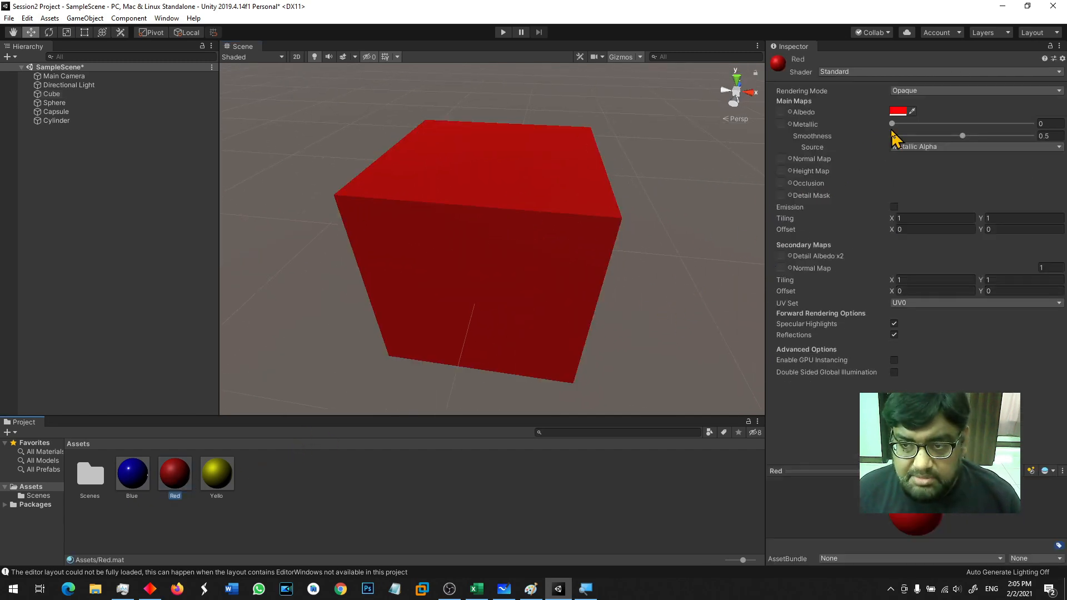
pyautogui.moveTo(892, 123); pyautogui.dragTo(865, 135)
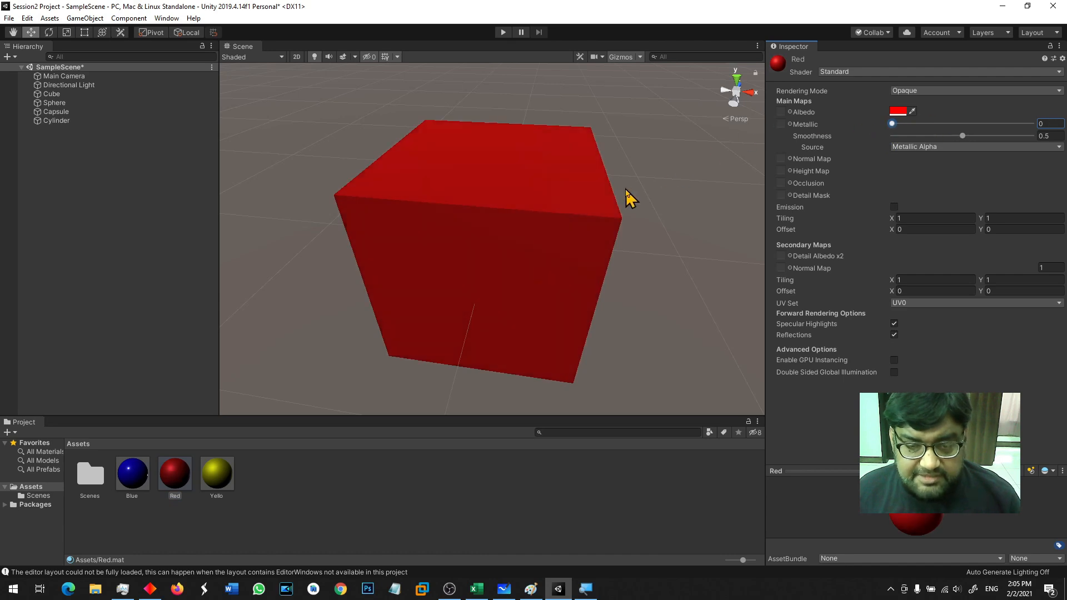
pyautogui.scroll(-10, 628, 197)
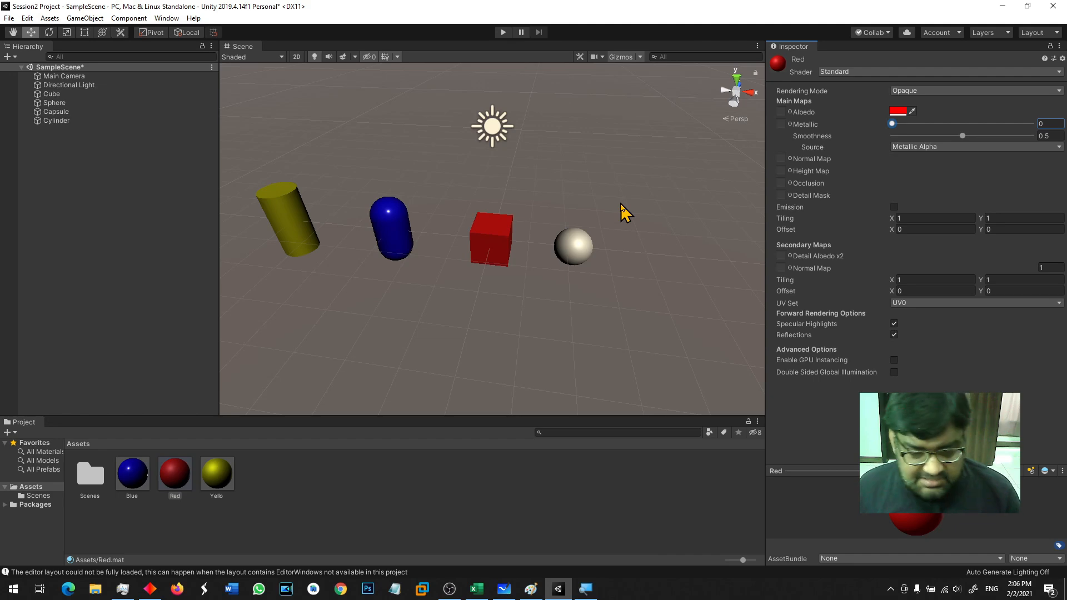
# Open the Air School Projects folder on the desktop and view football.jpg and grass.jpg at full size
pyautogui.click(1003, 6)
pyautogui.doubleClick(19, 533)
pyautogui.click(253, 103)
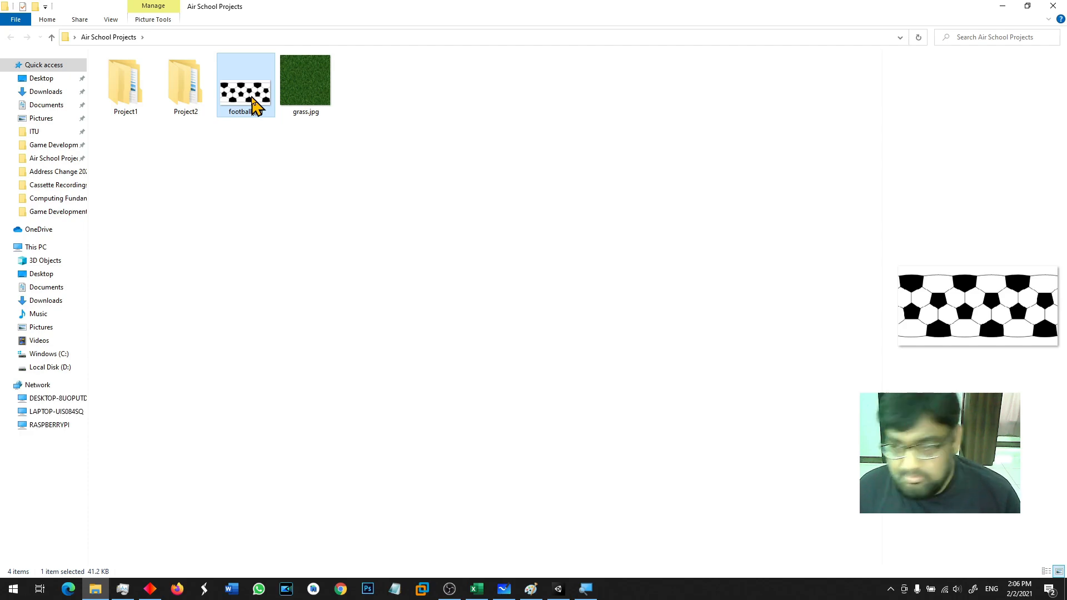
pyautogui.doubleClick(253, 103)
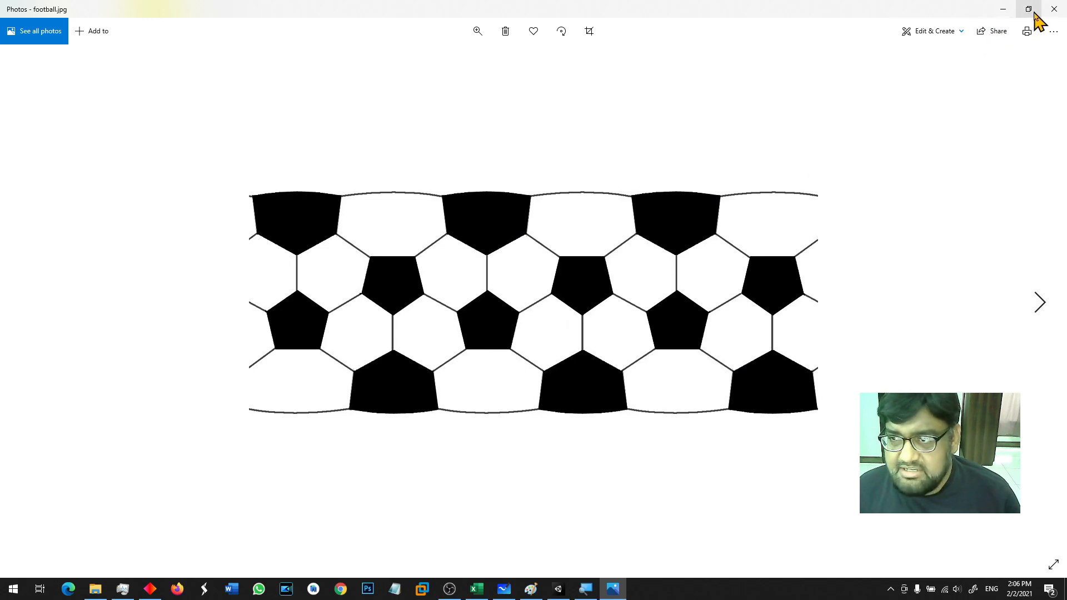
pyautogui.click(1054, 8)
pyautogui.click(422, 216)
pyautogui.doubleClick(311, 107)
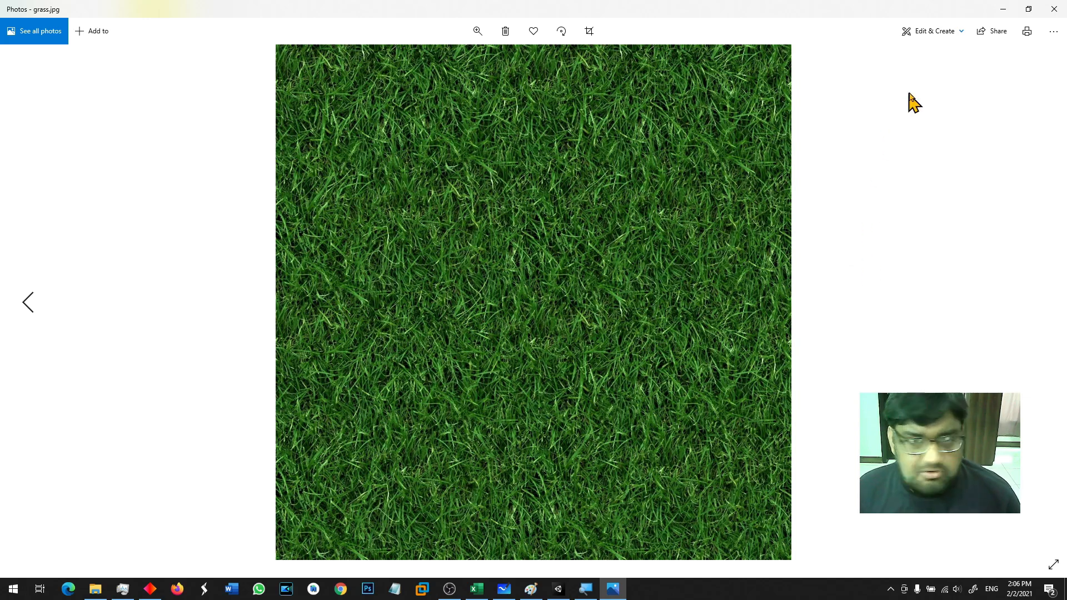
pyautogui.click(1054, 9)
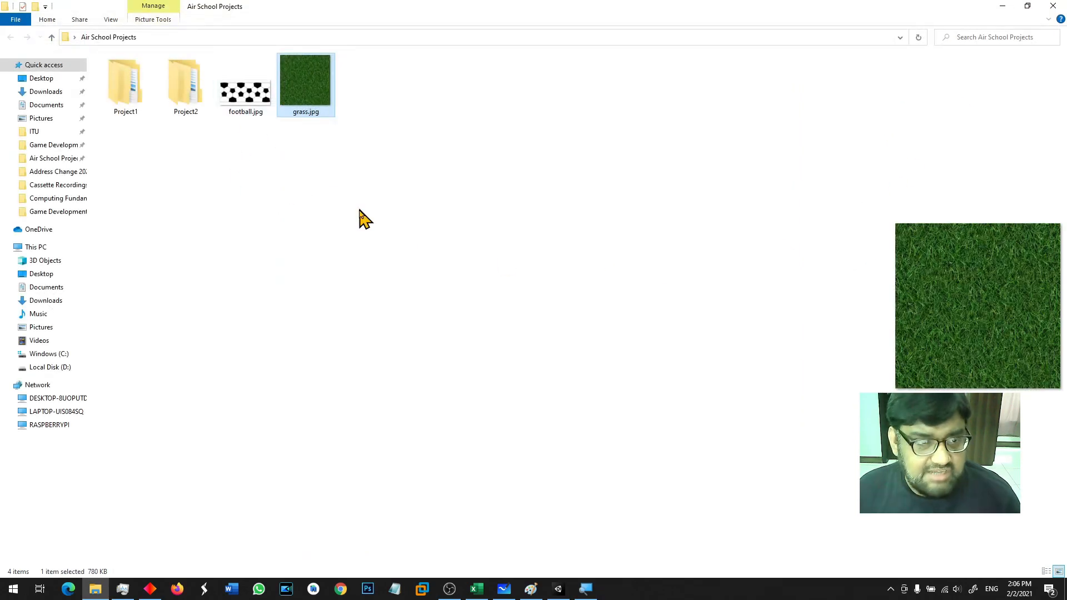
# Switch to Paint and brush seven orange diagonal strokes over the upper-left part of the blank canvas
pyautogui.click(531, 588)
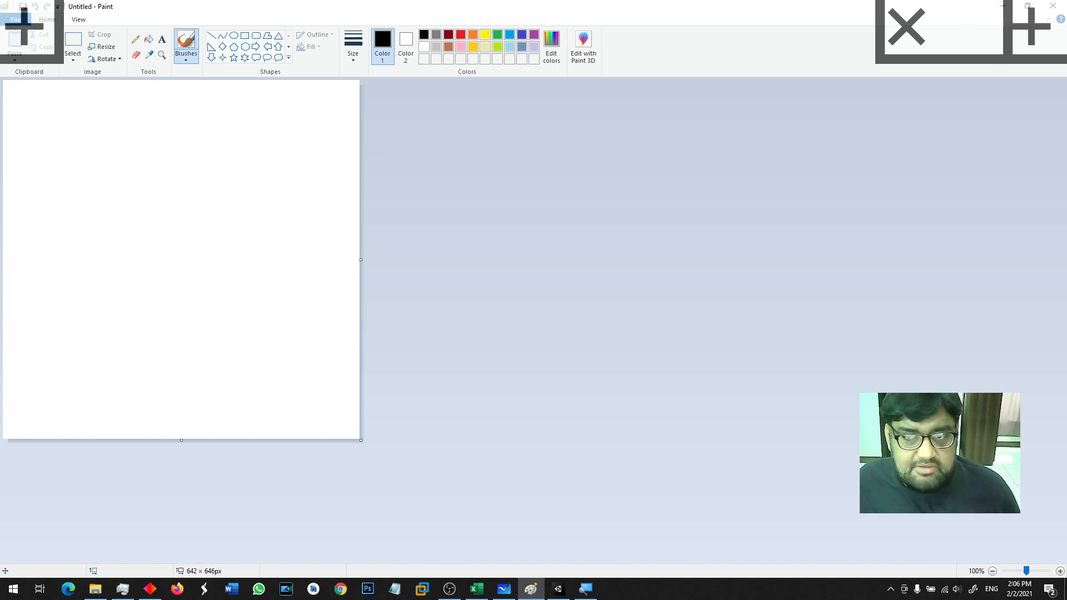
pyautogui.click(472, 36)
pyautogui.moveTo(75, 88); pyautogui.dragTo(2, 183)
pyautogui.moveTo(119, 100); pyautogui.dragTo(3, 183)
pyautogui.moveTo(114, 130); pyautogui.dragTo(2, 231)
pyautogui.moveTo(163, 147); pyautogui.dragTo(31, 243)
pyautogui.moveTo(189, 164); pyautogui.dragTo(22, 283)
pyautogui.moveTo(182, 195); pyautogui.dragTo(40, 309)
pyautogui.moveTo(201, 226)
pyautogui.mouseDown()
pyautogui.moveTo(214, 219)
pyautogui.moveTo(58, 359)
pyautogui.mouseUp()
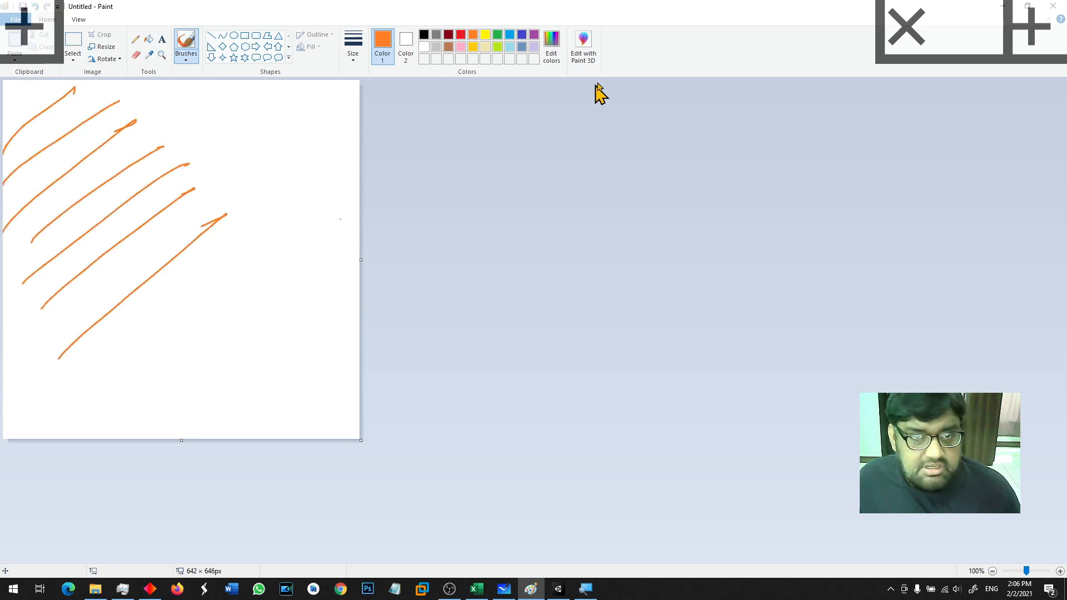
# Brush eight indigo strokes running down to the right, partly crossing the orange ones
pyautogui.click(522, 35)
pyautogui.moveTo(298, 93); pyautogui.dragTo(344, 166)
pyautogui.moveTo(239, 96); pyautogui.dragTo(274, 187)
pyautogui.moveTo(189, 109); pyautogui.dragTo(273, 217)
pyautogui.moveTo(118, 121); pyautogui.dragTo(206, 225)
pyautogui.moveTo(109, 158); pyautogui.dragTo(193, 255)
pyautogui.moveTo(72, 151); pyautogui.dragTo(192, 295)
pyautogui.moveTo(65, 207); pyautogui.dragTo(145, 313)
pyautogui.moveTo(47, 242); pyautogui.dragTo(133, 404)
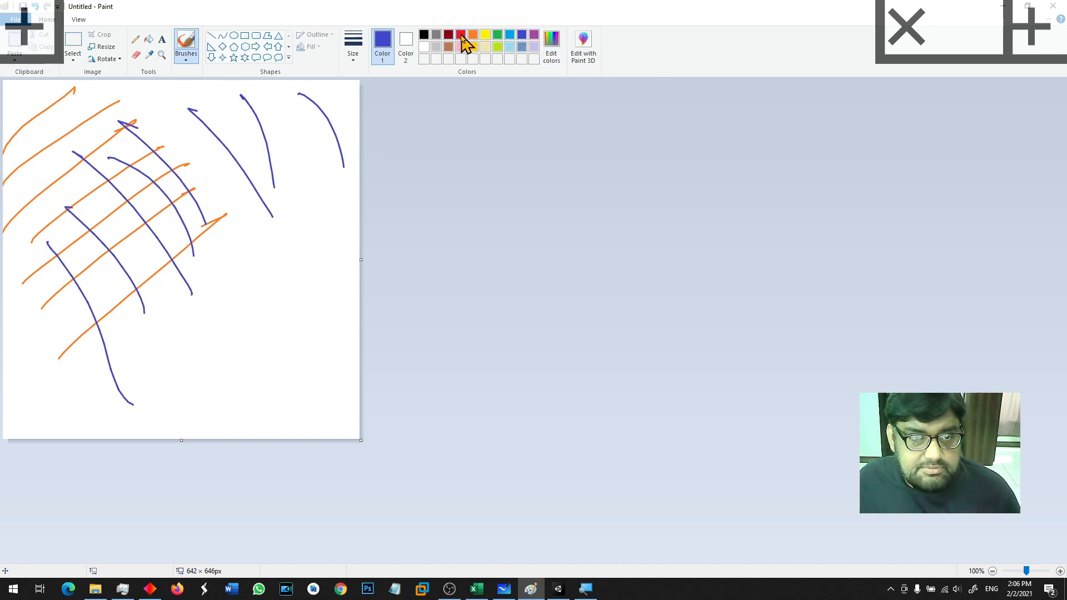
# Brush five red curved strokes in the lower-right part of the canvas
pyautogui.moveTo(182, 354)
pyautogui.mouseDown()
pyautogui.moveTo(168, 346)
pyautogui.moveTo(322, 283)
pyautogui.mouseUp()
pyautogui.moveTo(193, 362); pyautogui.dragTo(302, 327)
pyautogui.moveTo(203, 381); pyautogui.dragTo(300, 345)
pyautogui.moveTo(211, 407); pyautogui.dragTo(271, 390)
pyautogui.moveTo(259, 426); pyautogui.dragTo(347, 408)
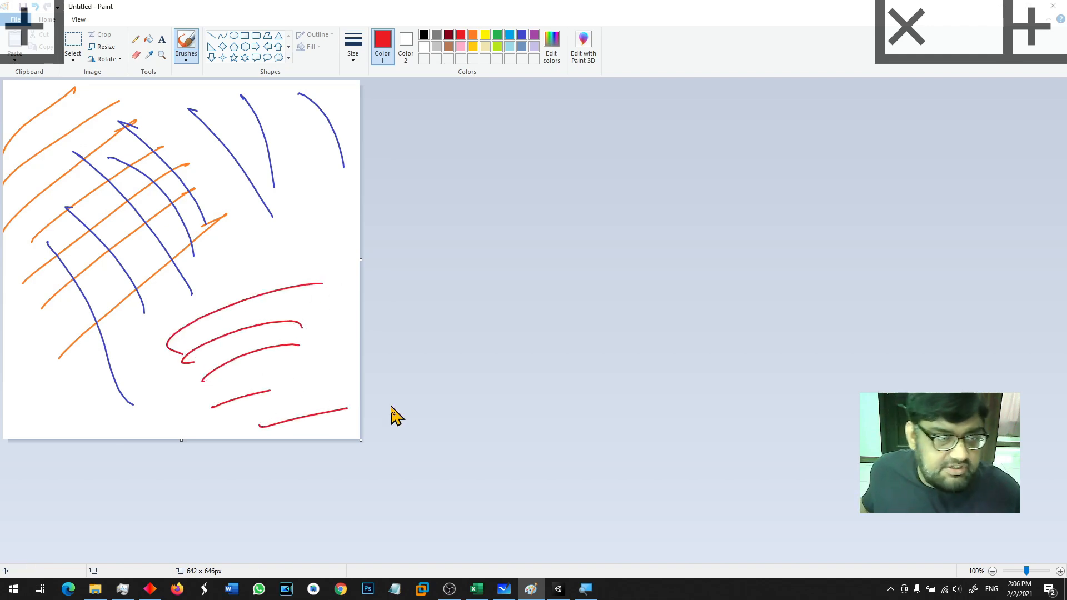
# Save the drawing as a PNG named pattern in the Air School Projects folder
pyautogui.hotkey('alt', 'f')
pyautogui.press('a')
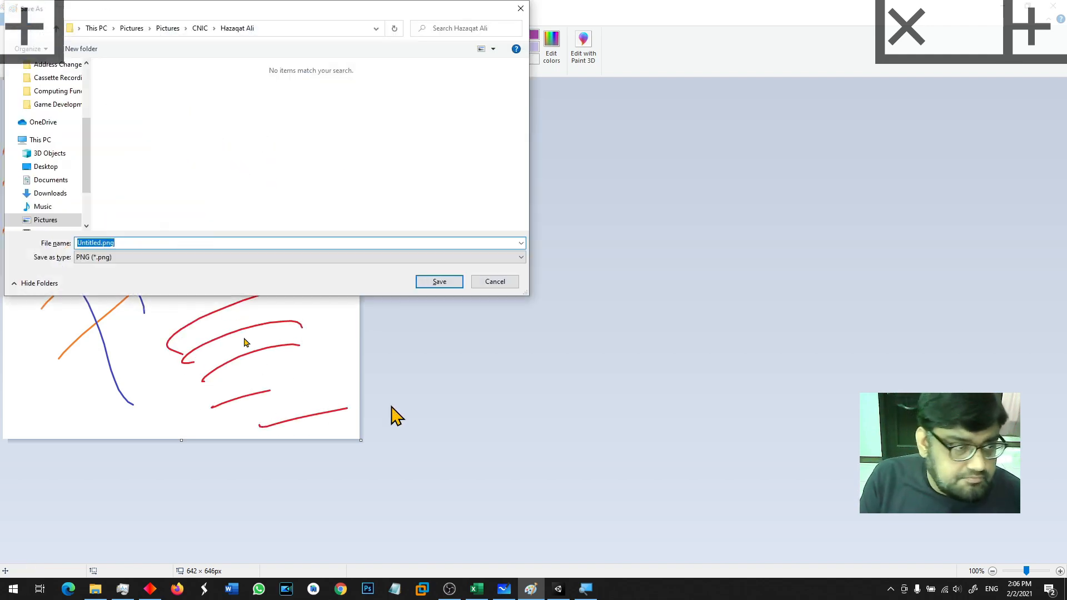
pyautogui.scroll(3, 67, 131)
pyautogui.scroll(-3, 67, 100)
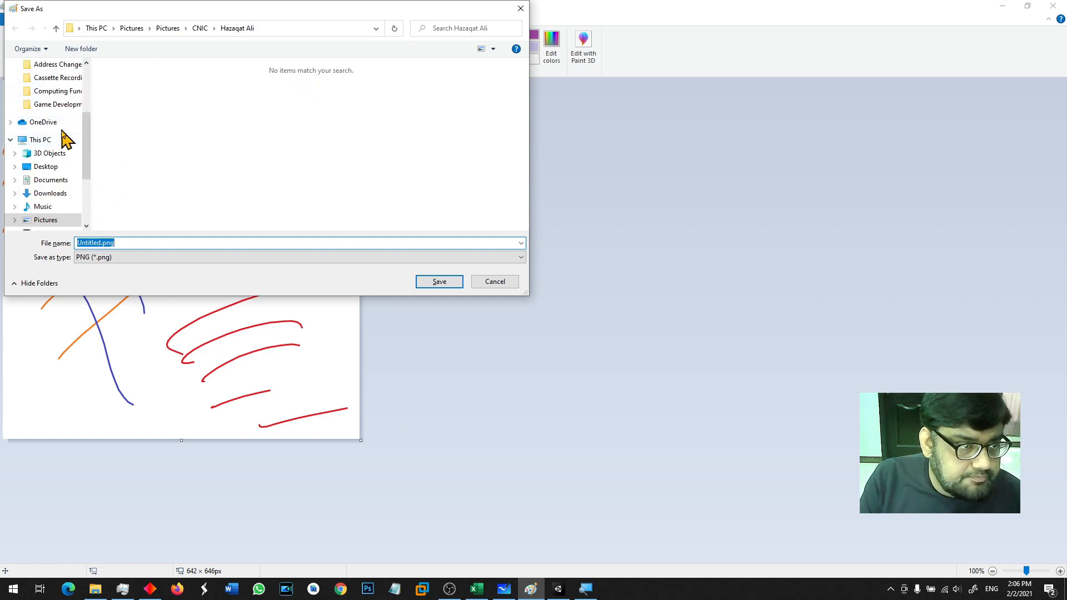
pyautogui.scroll(3, 66, 139)
pyautogui.click(66, 145)
pyautogui.click(158, 237)
pyautogui.write('patter')
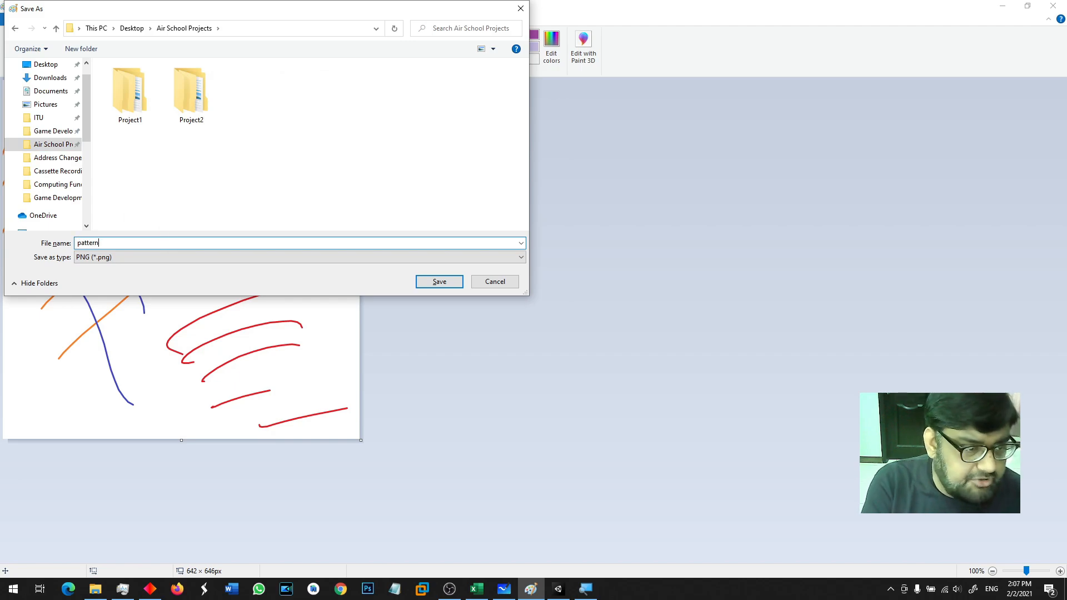
pyautogui.write('n')
pyautogui.press('Return')
# Switch to the Air School Projects folder and select football.jpg, grass.jpg and pattern.png together
pyautogui.hotkey('alt', 'Tab')
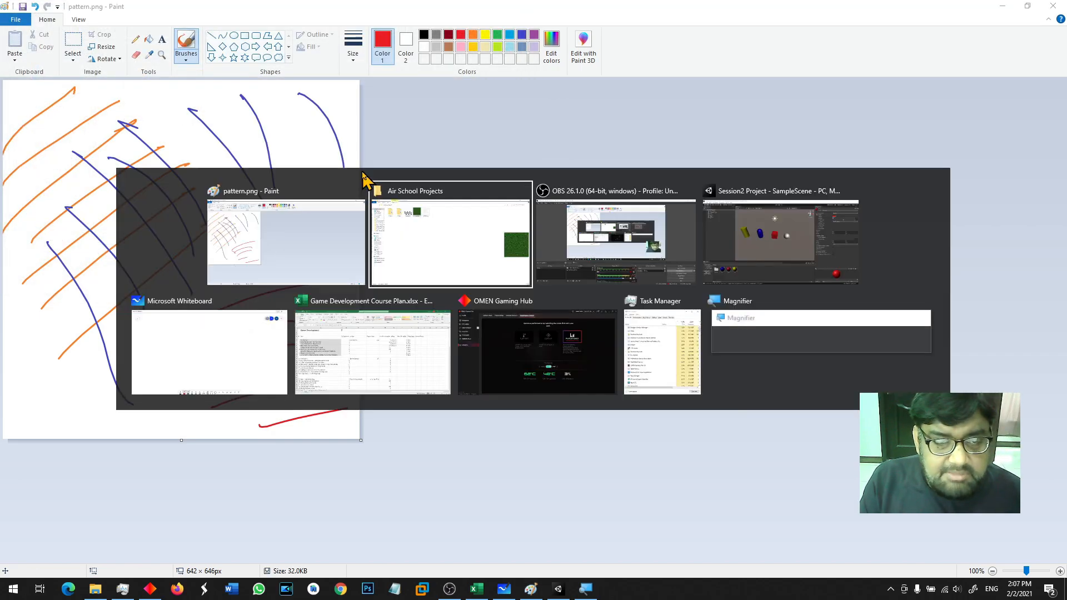
pyautogui.click(436, 279)
pyautogui.click(381, 100)
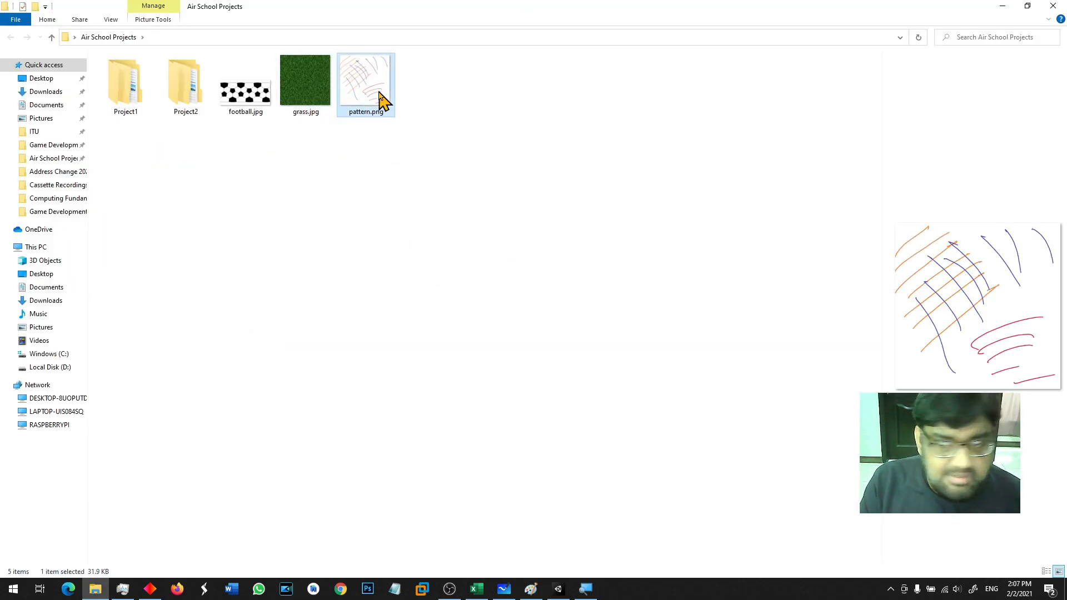
pyautogui.click(326, 100)
pyautogui.click(256, 102)
pyautogui.moveTo(478, 210); pyautogui.dragTo(237, 73)
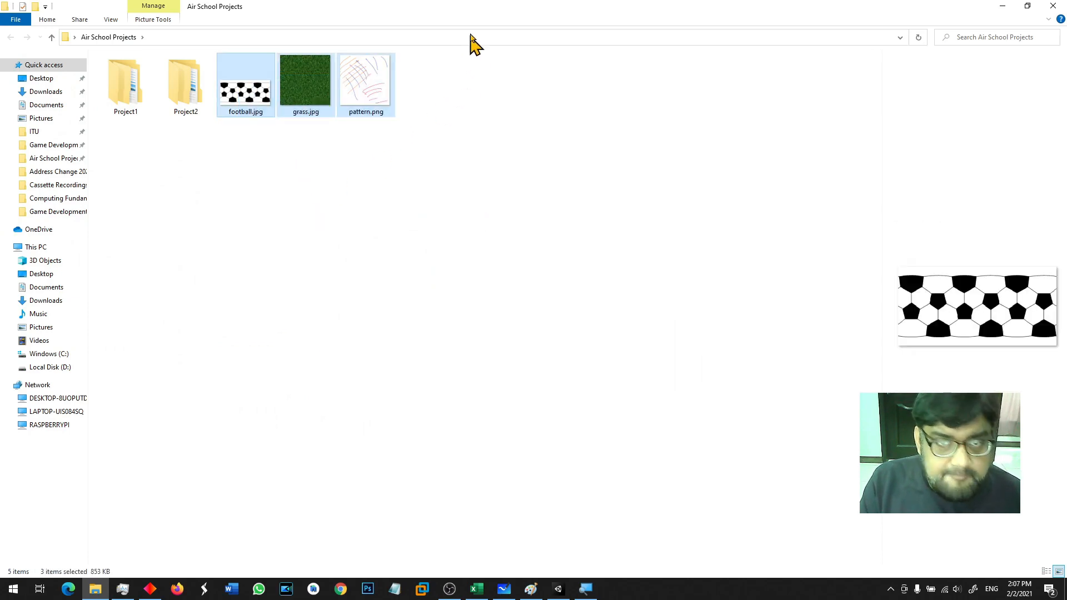
# Place the folder window over Unity, import the three selected images into the project's Assets folder and check each imported texture
pyautogui.doubleClick(490, 15)
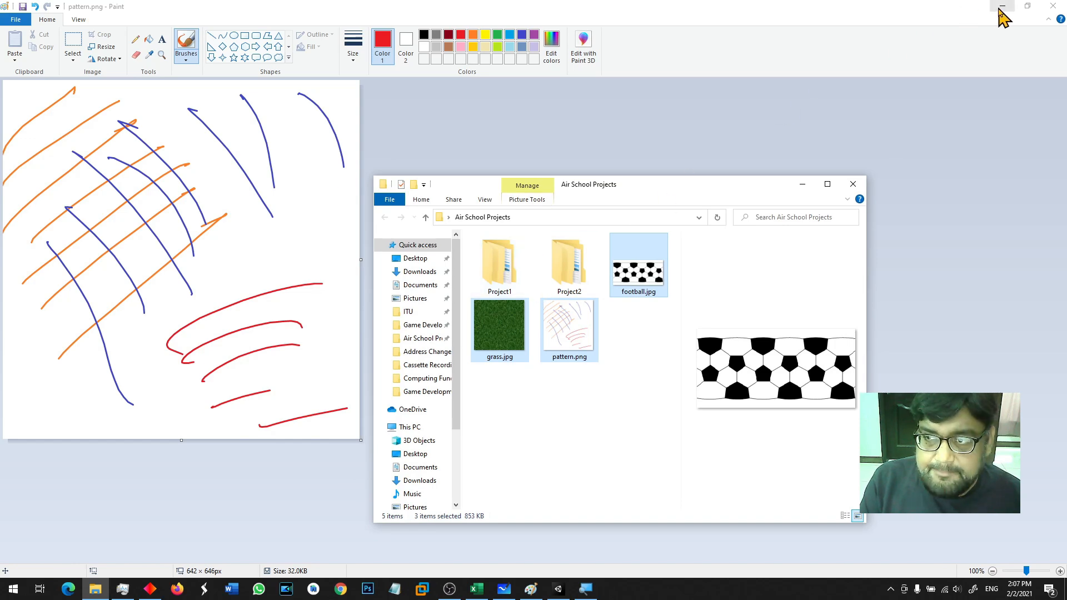
pyautogui.click(1001, 6)
pyautogui.click(557, 590)
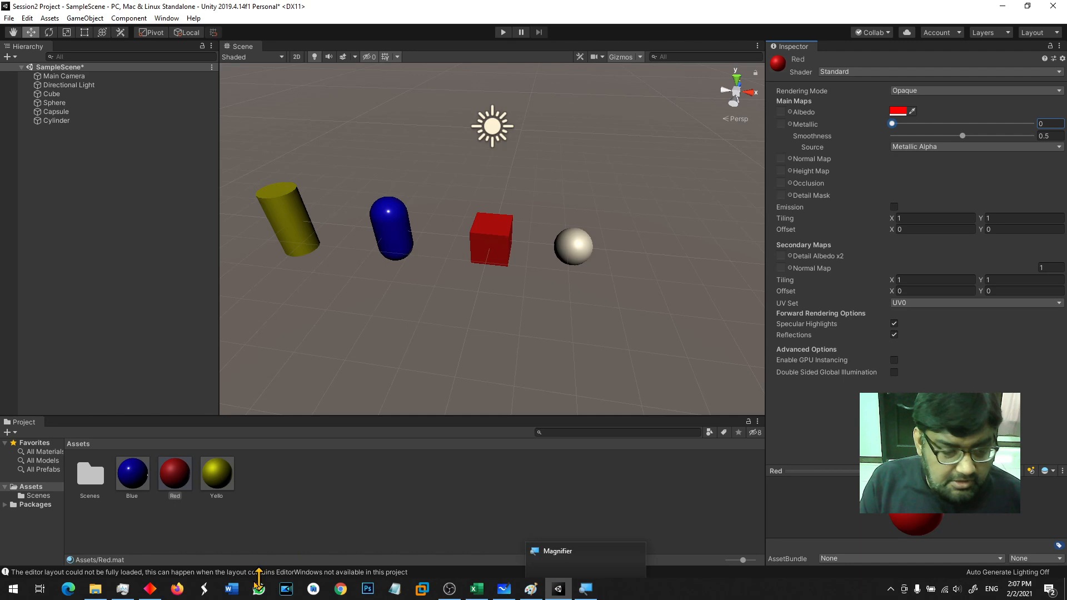
pyautogui.click(111, 591)
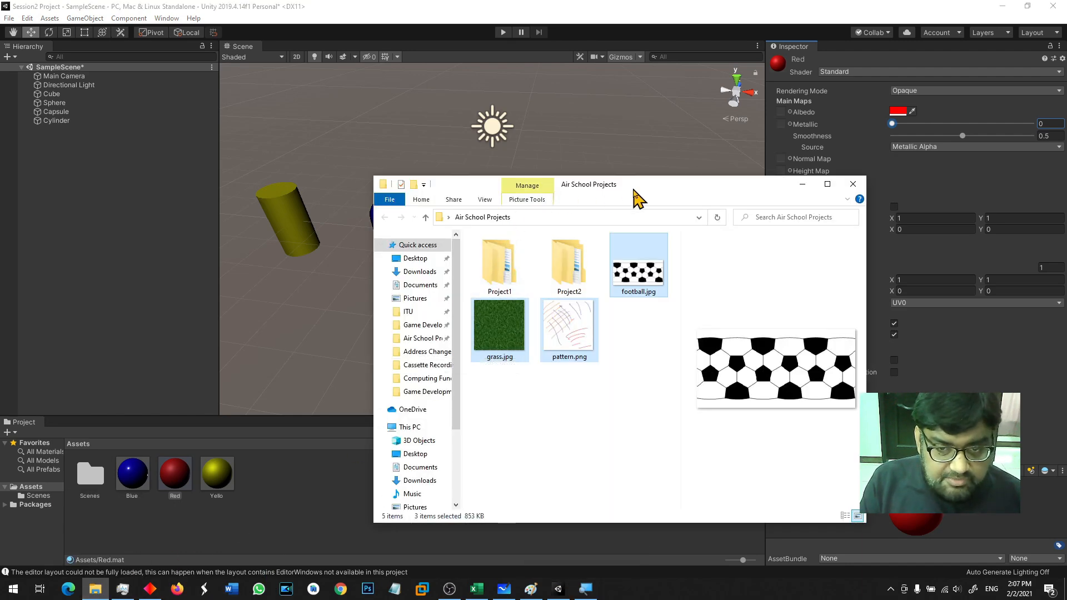
pyautogui.moveTo(636, 190); pyautogui.dragTo(776, 118)
pyautogui.moveTo(771, 219); pyautogui.dragTo(282, 492)
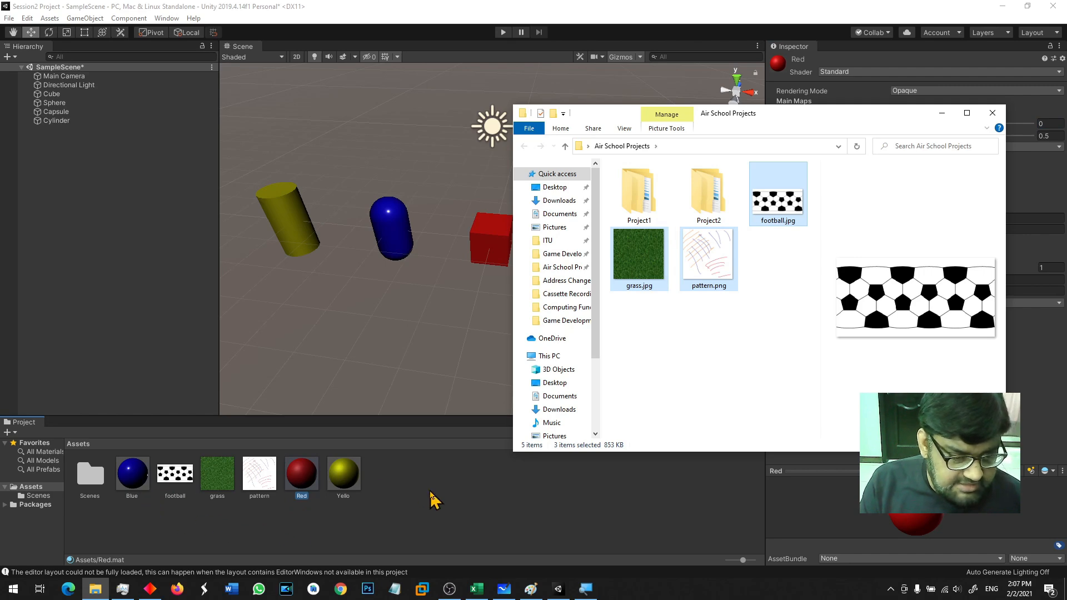
pyautogui.click(461, 503)
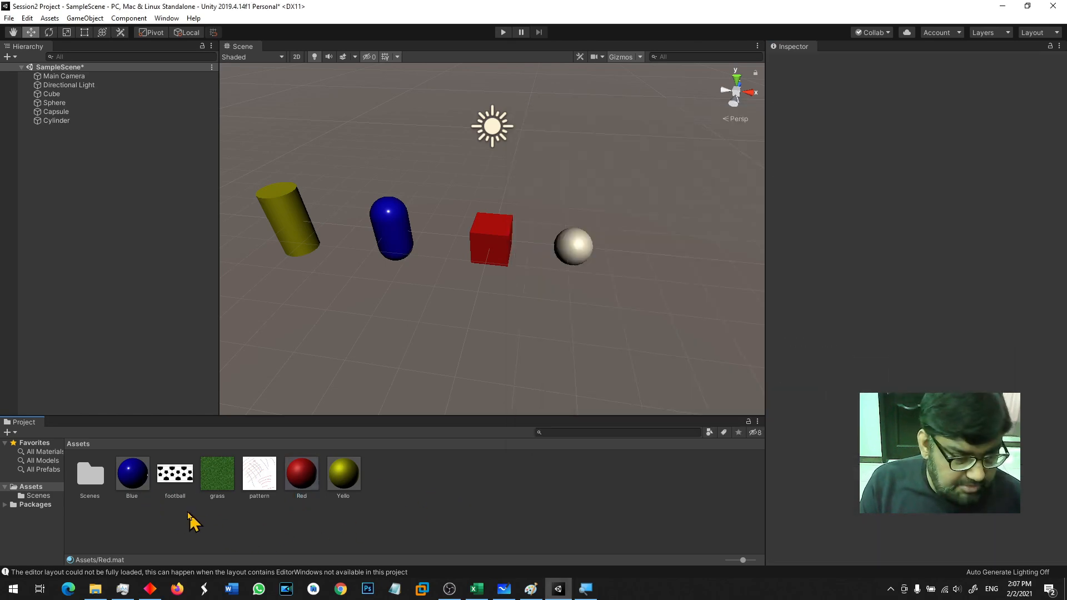
pyautogui.click(185, 479)
pyautogui.click(214, 479)
pyautogui.click(259, 478)
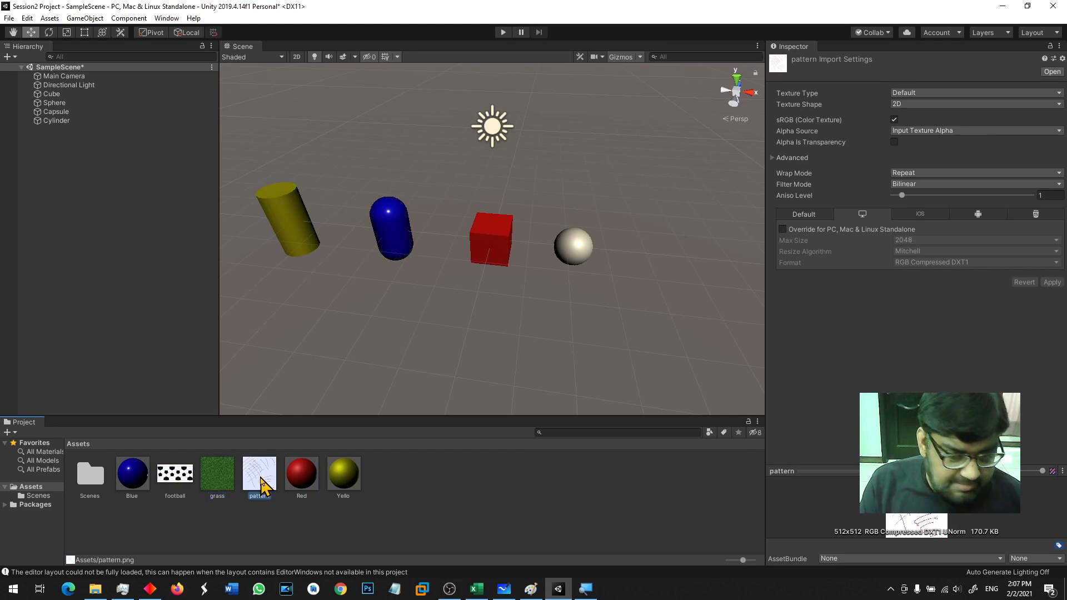
pyautogui.click(411, 494)
# Apply the pattern texture to the sphere, inspect it up close, and replace it with the football texture
pyautogui.moveTo(277, 491); pyautogui.dragTo(579, 245)
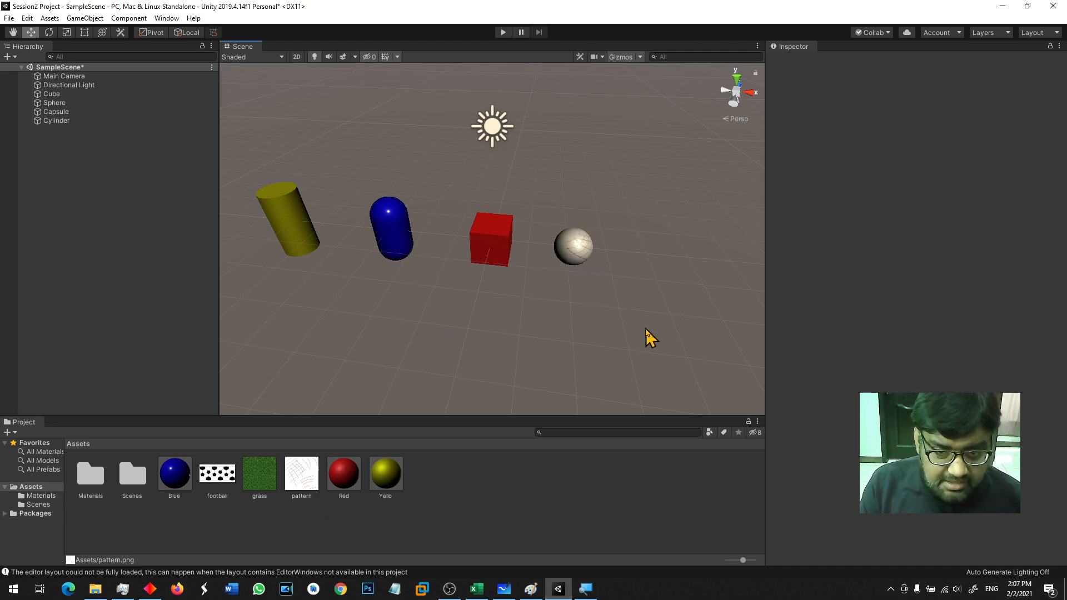
pyautogui.click(571, 255)
pyautogui.press('f')
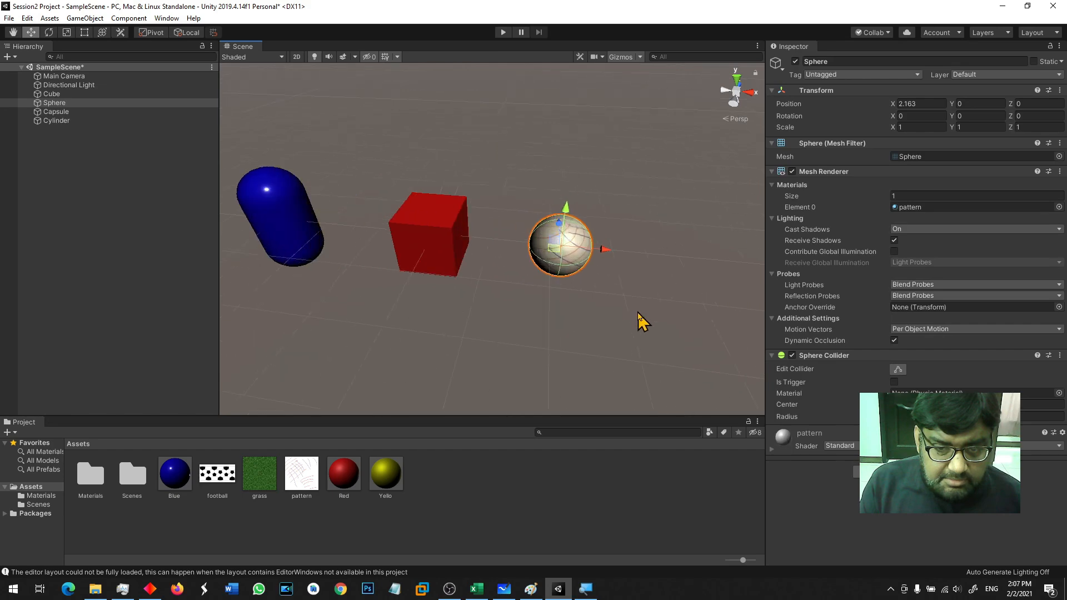
pyautogui.keyDown('alt'); pyautogui.moveTo(618, 329); pyautogui.dragTo(595, 315); pyautogui.keyUp('alt')
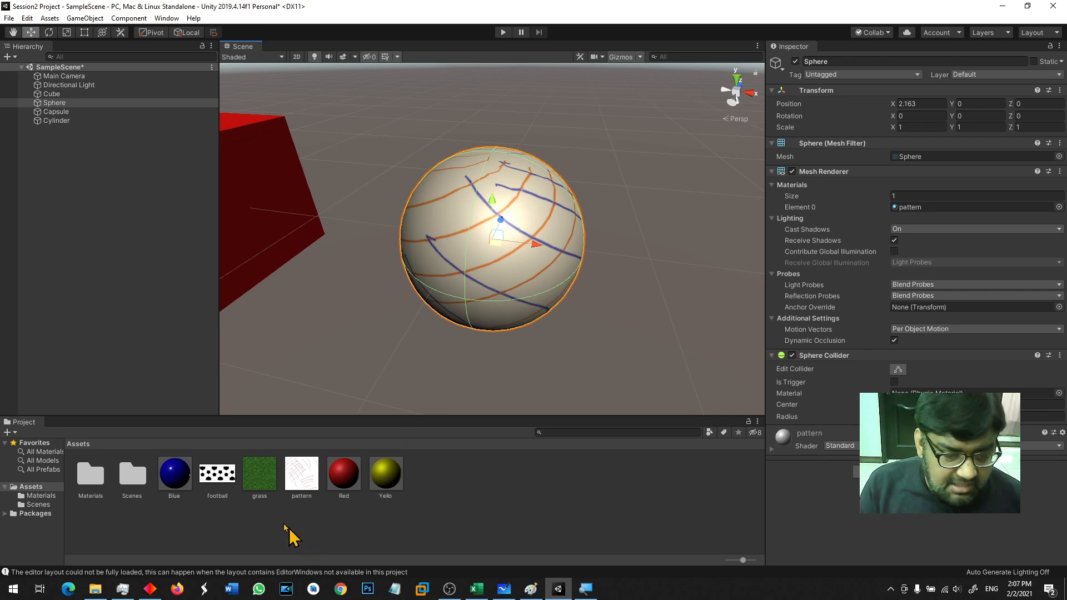
pyautogui.moveTo(207, 474); pyautogui.dragTo(452, 212)
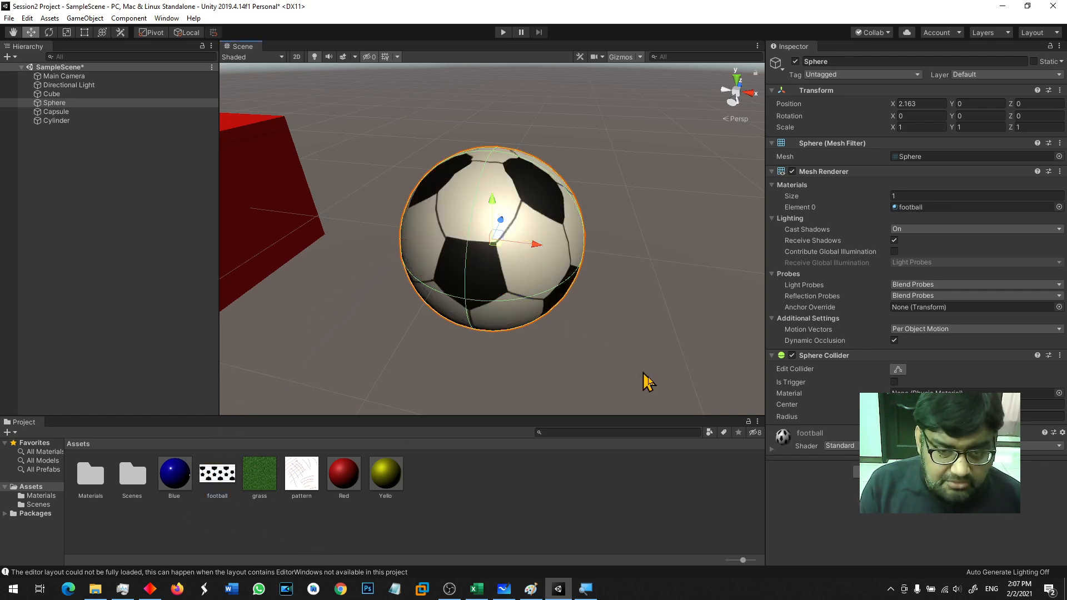
# Select the directional light and rotate it to X 44.76, Y -11.4 and Z 12.6 to relight the shapes
pyautogui.keyDown('alt'); pyautogui.moveTo(576, 340); pyautogui.dragTo(638, 293); pyautogui.keyUp('alt')
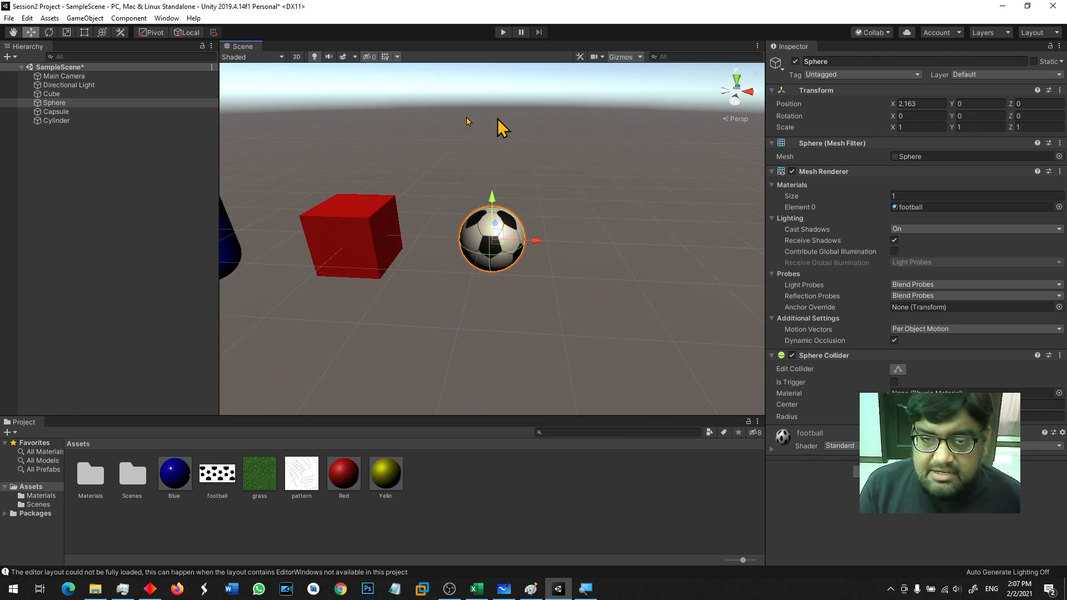
pyautogui.click(94, 85)
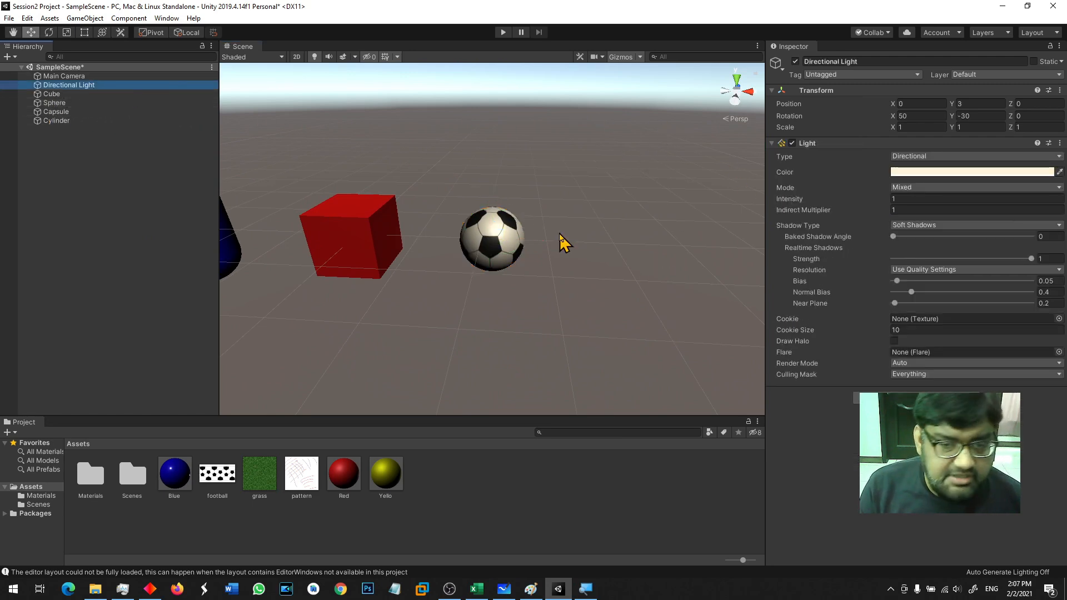
pyautogui.click(799, 118)
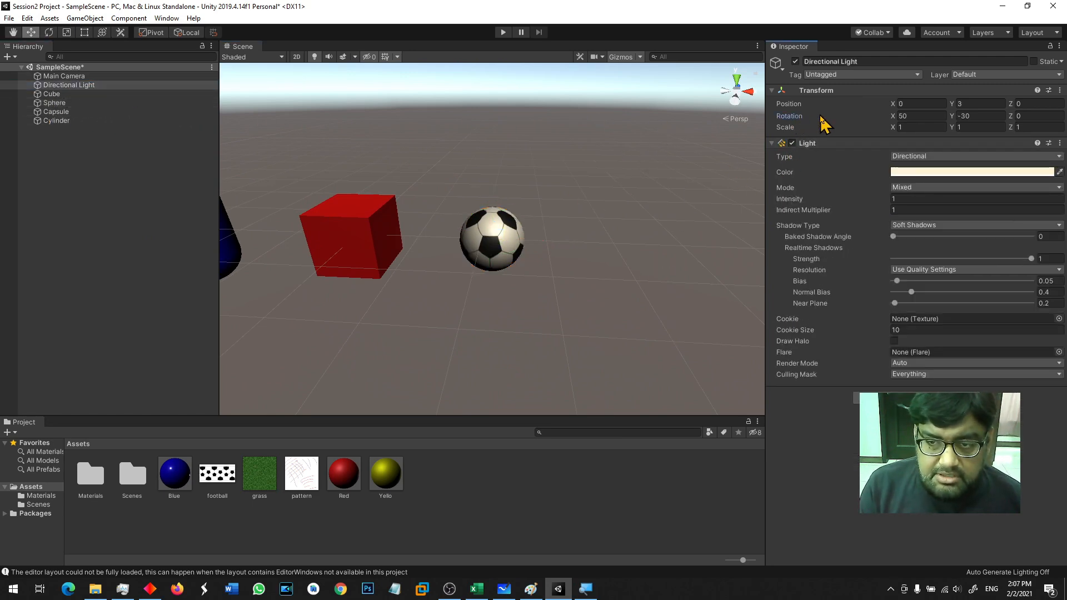
pyautogui.moveTo(893, 122); pyautogui.dragTo(828, 124)
pyautogui.moveTo(958, 117); pyautogui.dragTo(1058, 119)
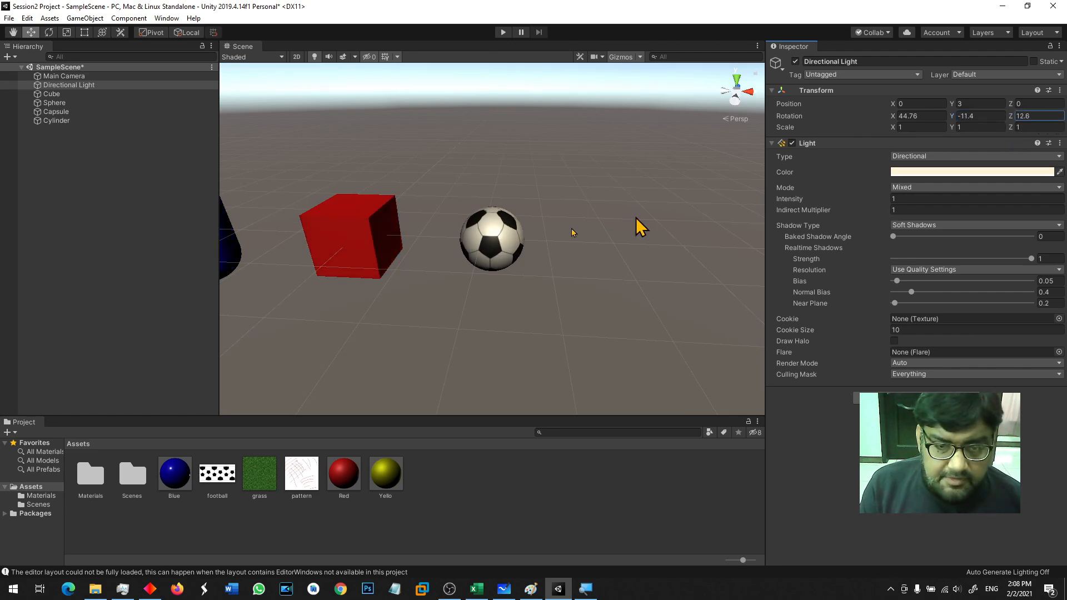
# Try the football material with metallic 0 and smoothness 1, inspect the ball up close, and set smoothness to about 0.5
pyautogui.click(481, 247)
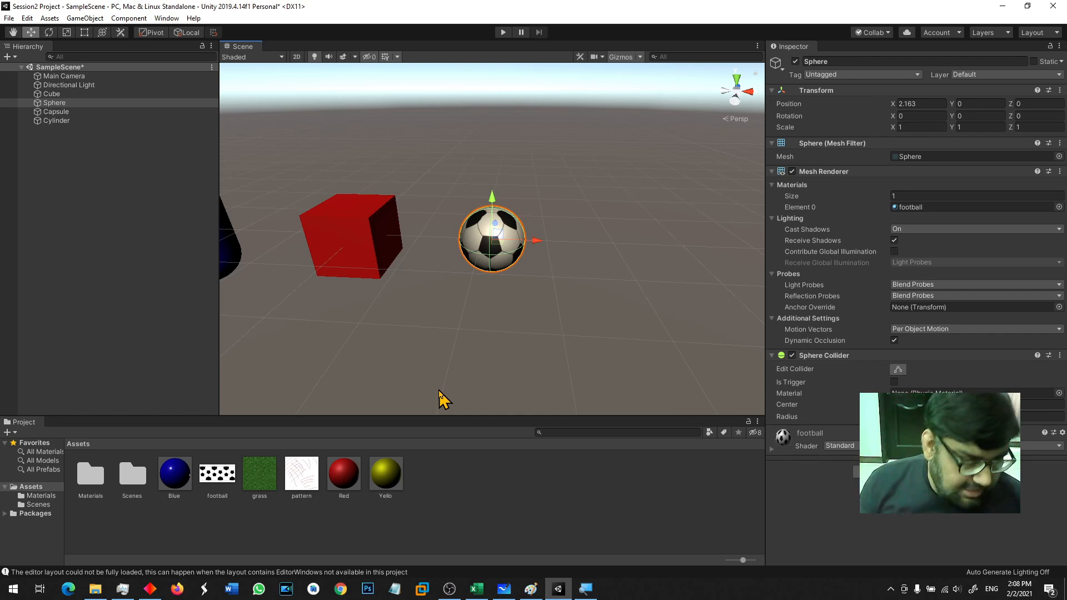
pyautogui.doubleClick(99, 486)
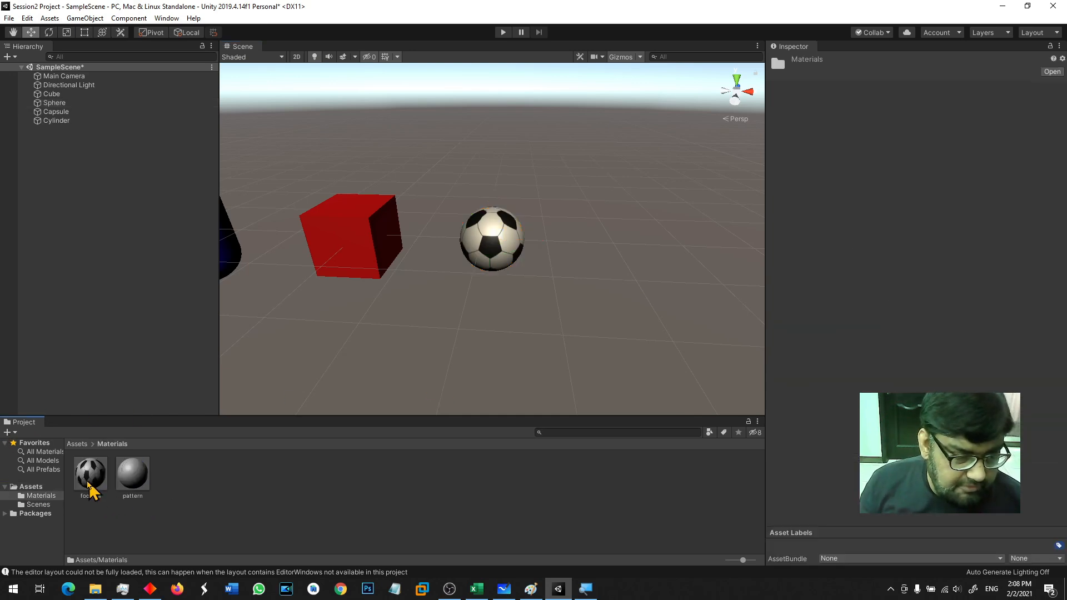
pyautogui.click(89, 489)
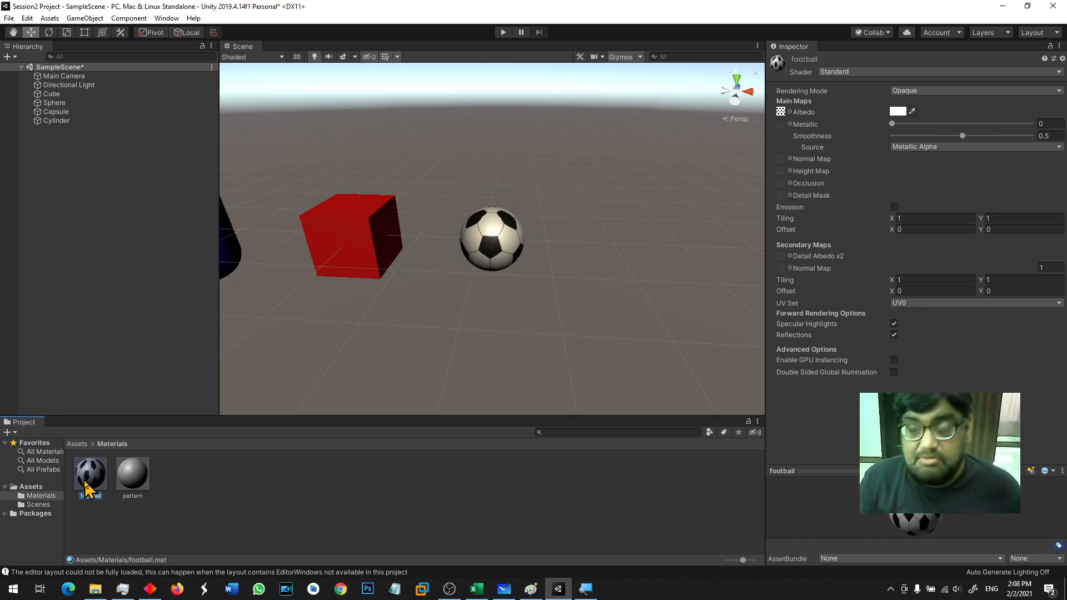
pyautogui.moveTo(891, 124); pyautogui.dragTo(842, 131)
pyautogui.moveTo(962, 136); pyautogui.dragTo(1042, 150)
pyautogui.scroll(5, 469, 240)
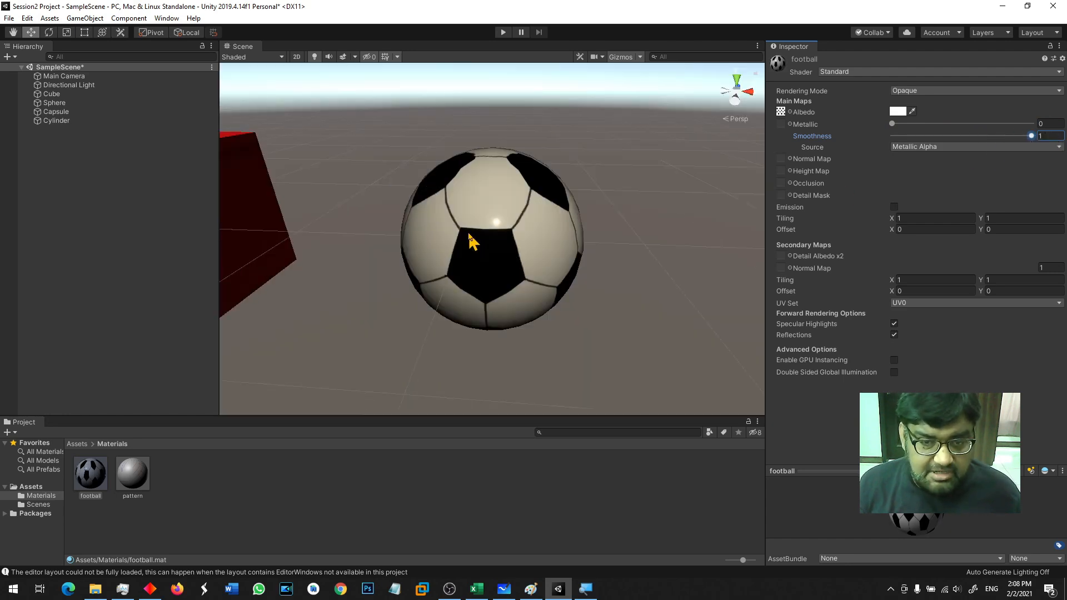
pyautogui.click(963, 136)
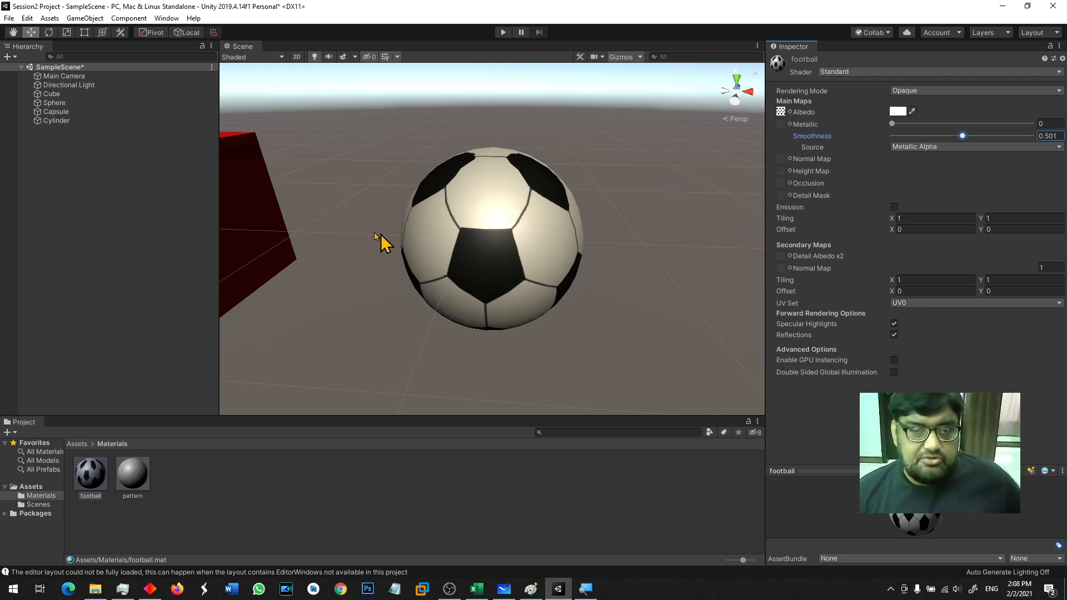
pyautogui.scroll(-5, 345, 262)
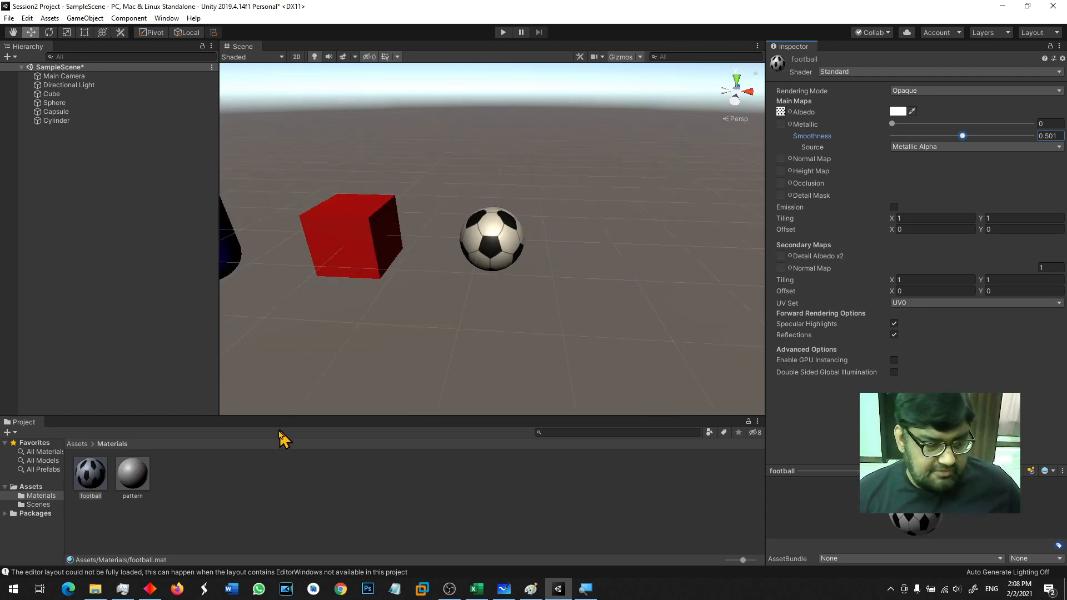
# Apply the pattern material from the Materials folder to the cube and inspect it alongside the other shapes
pyautogui.moveTo(143, 485); pyautogui.dragTo(352, 273)
pyautogui.scroll(3, 352, 272)
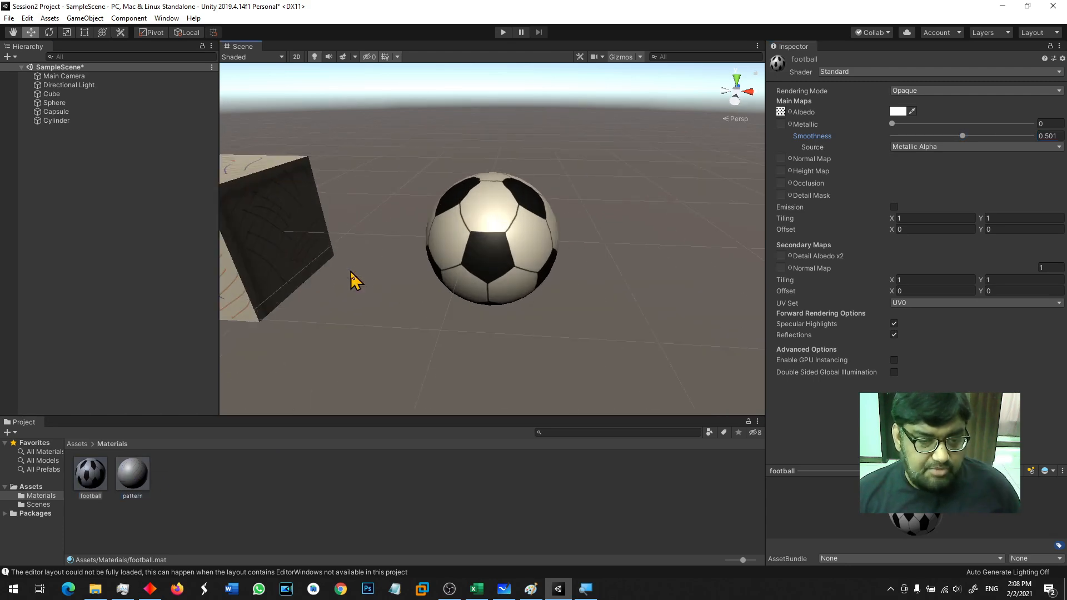
pyautogui.click(276, 272)
pyautogui.press('f')
pyautogui.keyDown('alt'); pyautogui.moveTo(275, 273); pyautogui.dragTo(305, 293); pyautogui.keyUp('alt')
pyautogui.scroll(-6, 303, 292)
pyautogui.keyDown('alt'); pyautogui.moveTo(367, 316); pyautogui.dragTo(412, 306); pyautogui.keyUp('alt')
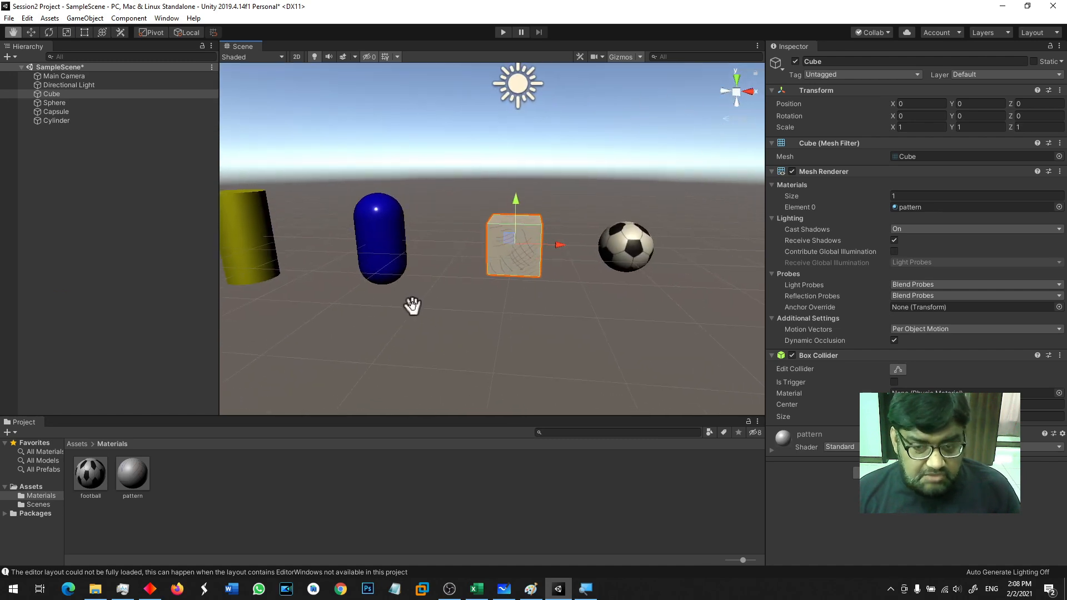
# Go back to the Assets folder and apply the Red material to the sphere
pyautogui.click(78, 444)
pyautogui.moveTo(345, 467); pyautogui.dragTo(625, 261)
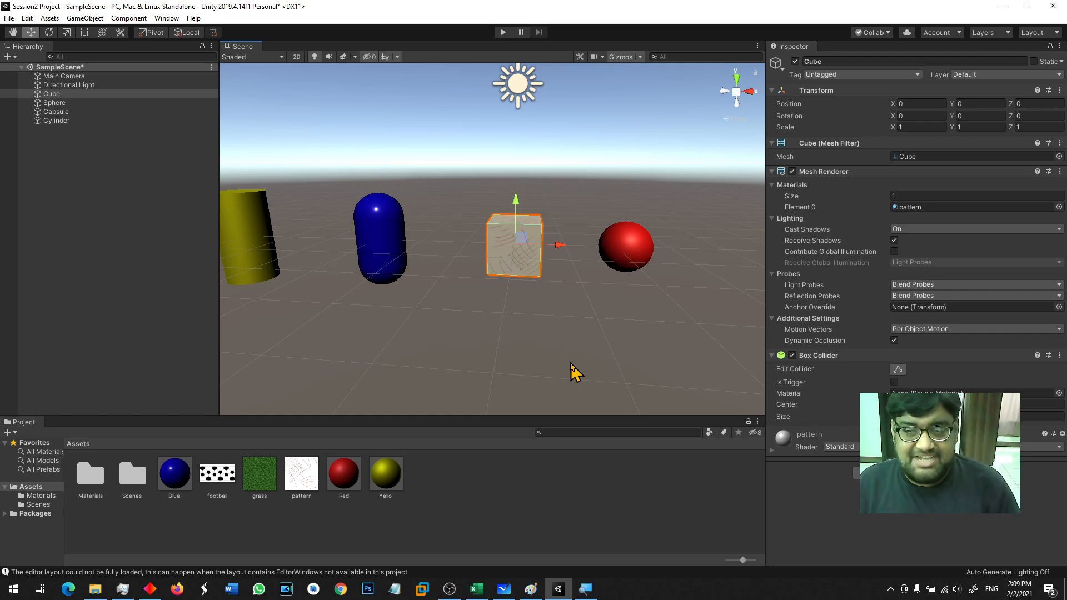
pyautogui.click(468, 524)
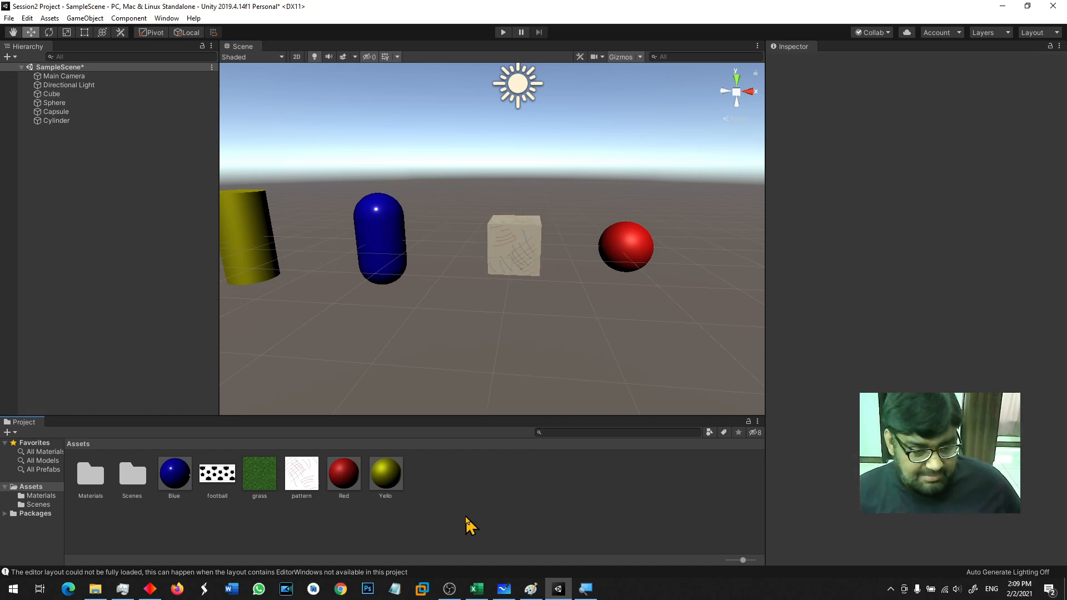
# Frame the red sphere and change the Red material's shader to Sprites/Default, viewing the sphere from another angle
pyautogui.click(311, 481)
pyautogui.click(341, 479)
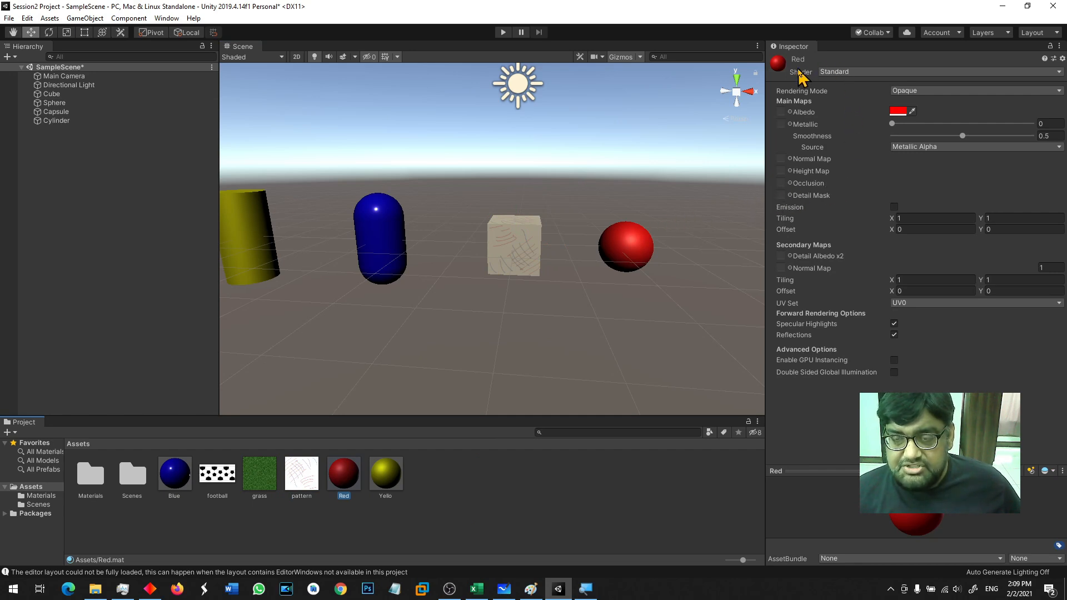
pyautogui.click(626, 261)
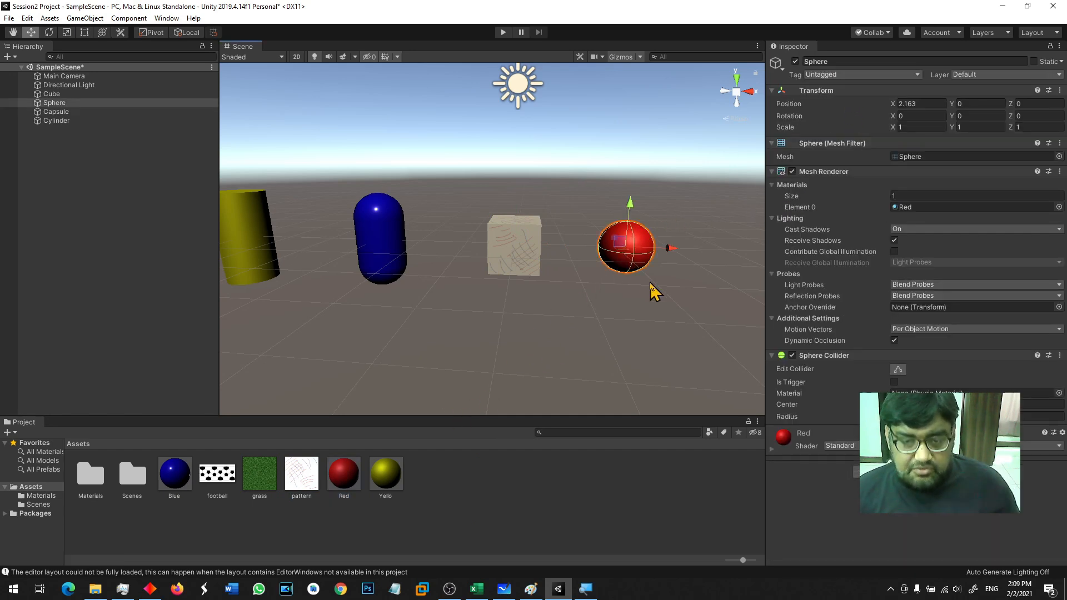
pyautogui.press('f')
pyautogui.click(336, 488)
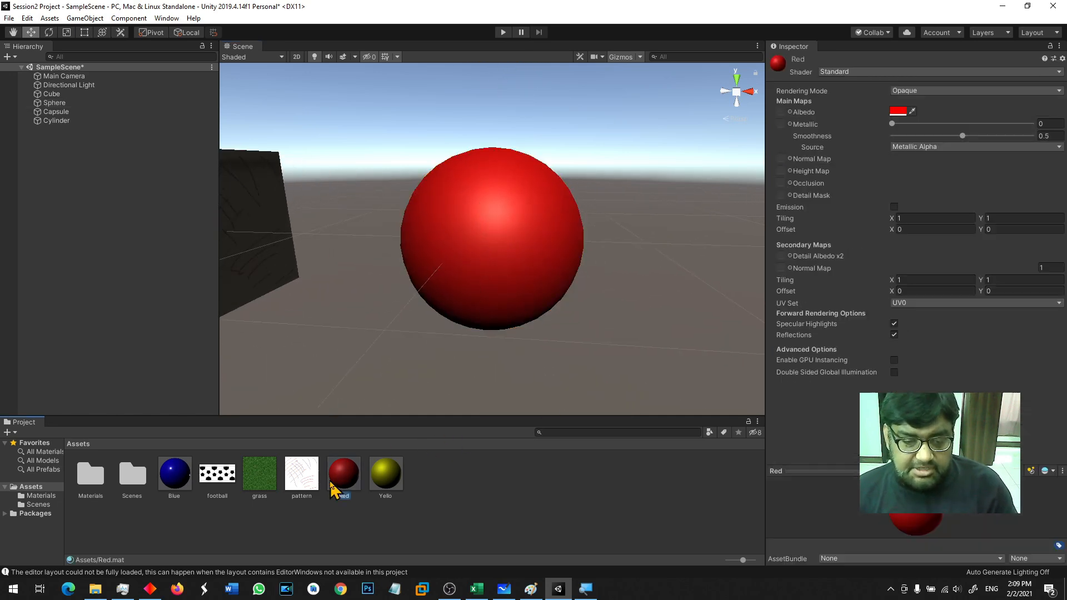
pyautogui.click(871, 73)
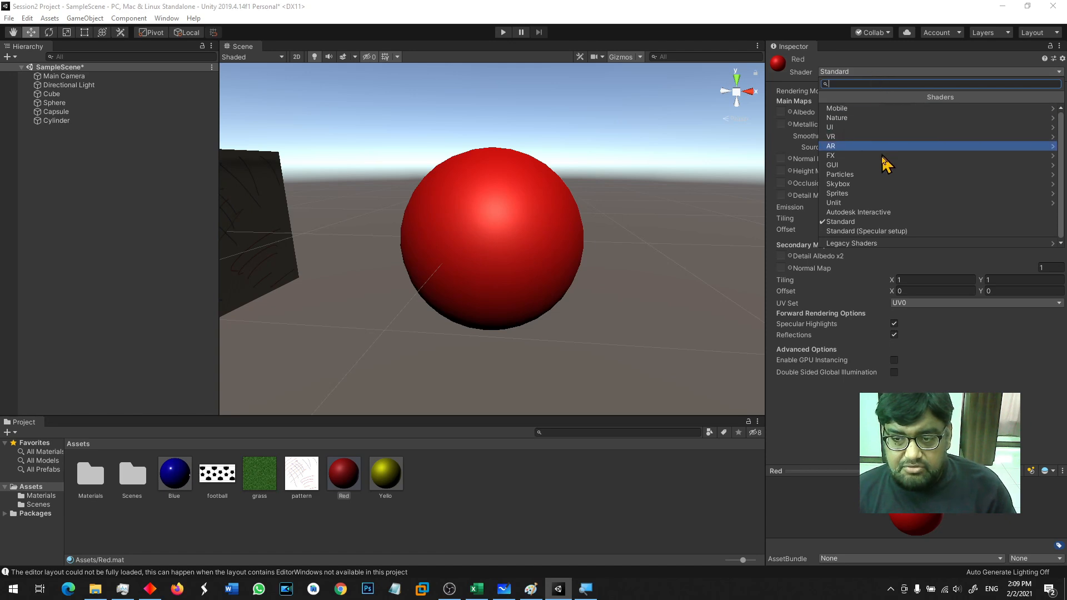
pyautogui.click(874, 193)
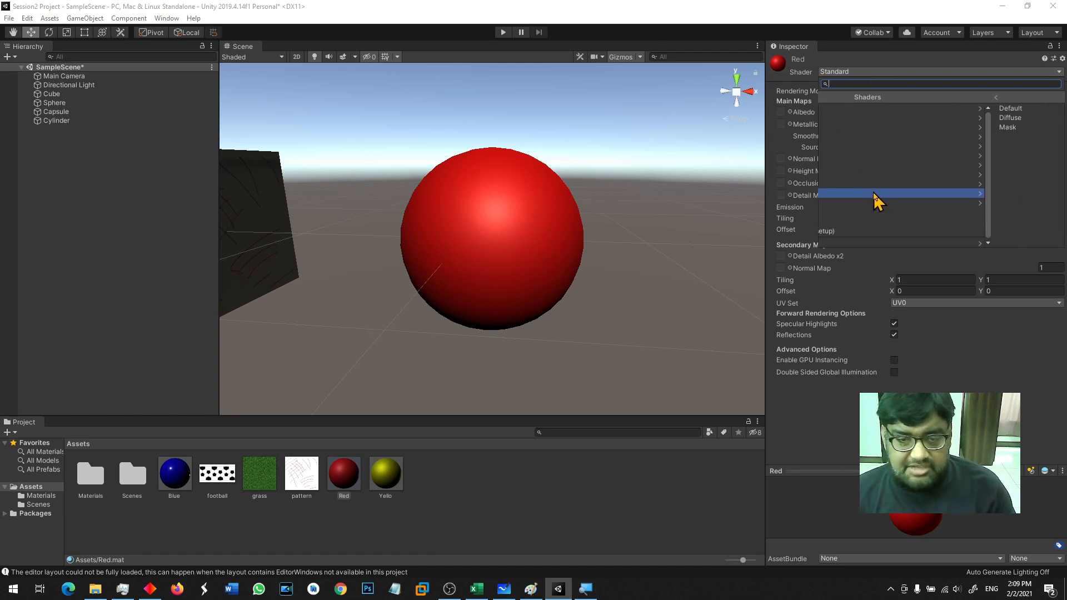
pyautogui.click(845, 109)
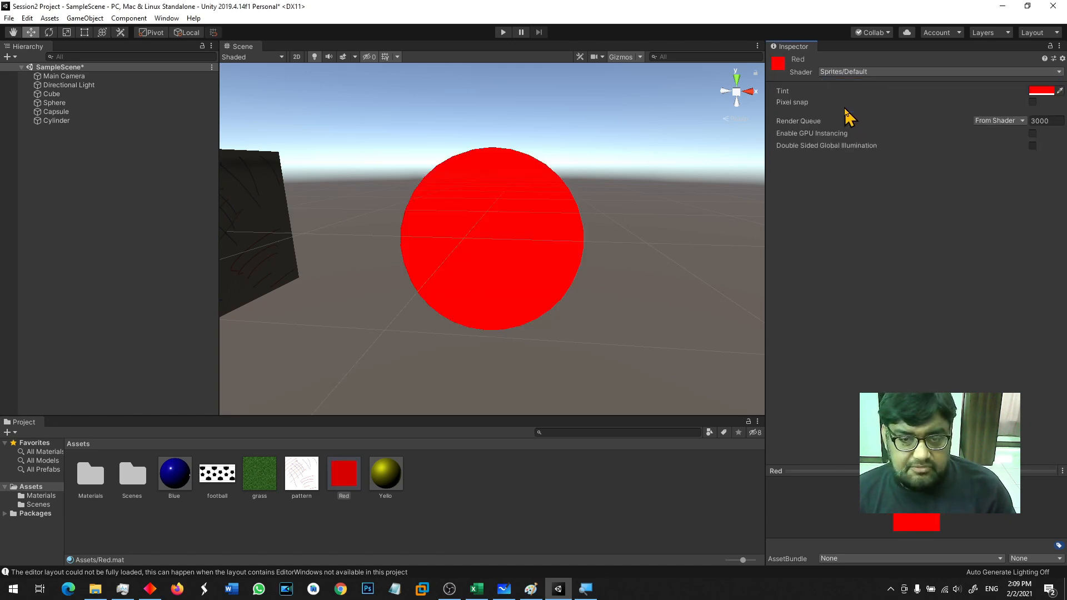
pyautogui.keyDown('alt'); pyautogui.moveTo(669, 258); pyautogui.dragTo(757, 181); pyautogui.keyUp('alt')
# Change the Red material's shader to Nature/Terrain/Diffuse and view the sphere from another angle
pyautogui.click(850, 73)
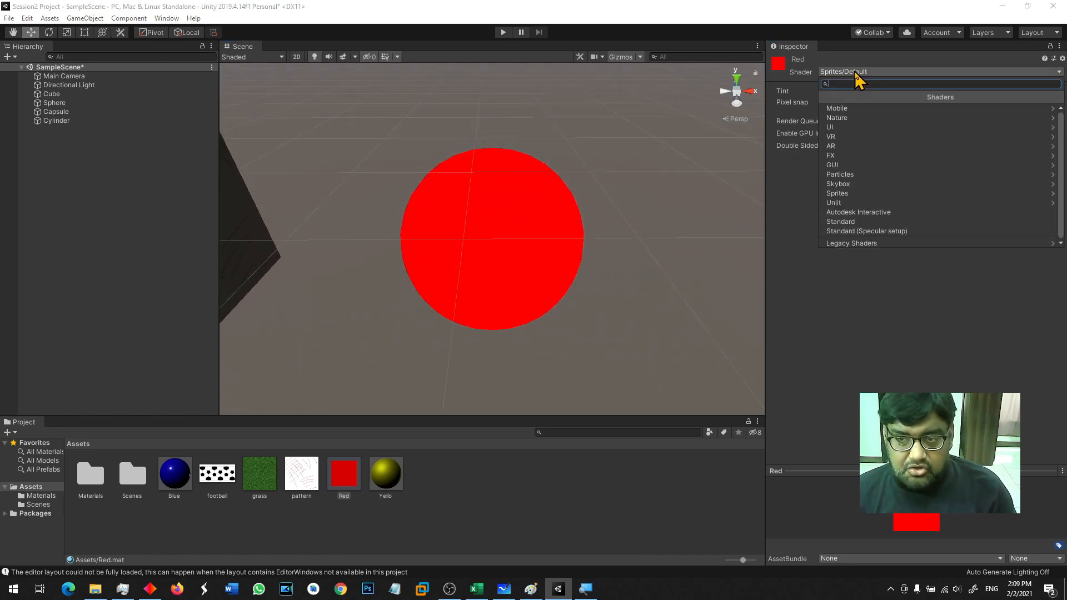
pyautogui.click(865, 118)
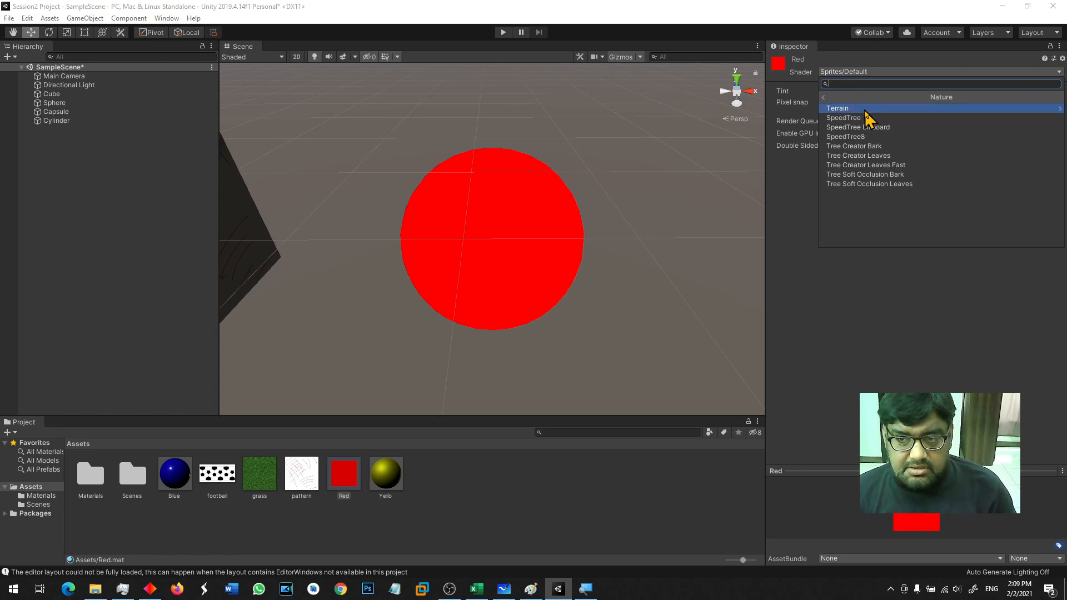
pyautogui.click(865, 109)
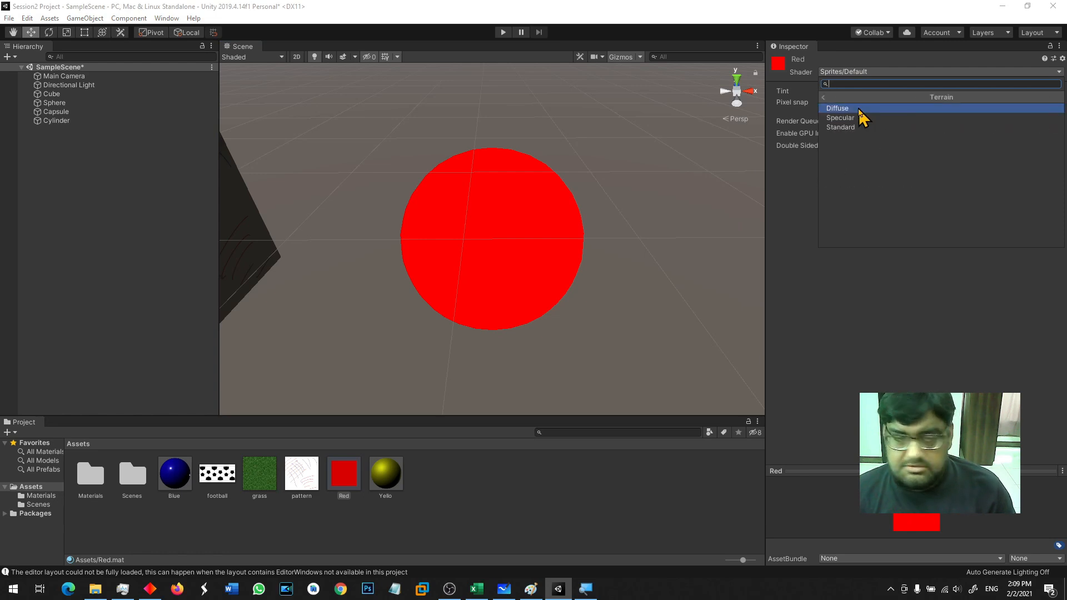
pyautogui.click(865, 109)
pyautogui.keyDown('alt'); pyautogui.moveTo(708, 253); pyautogui.dragTo(712, 293); pyautogui.keyUp('alt')
# Change the Red material's shader to the GUI Text Shader and check how the sphere looks
pyautogui.click(860, 73)
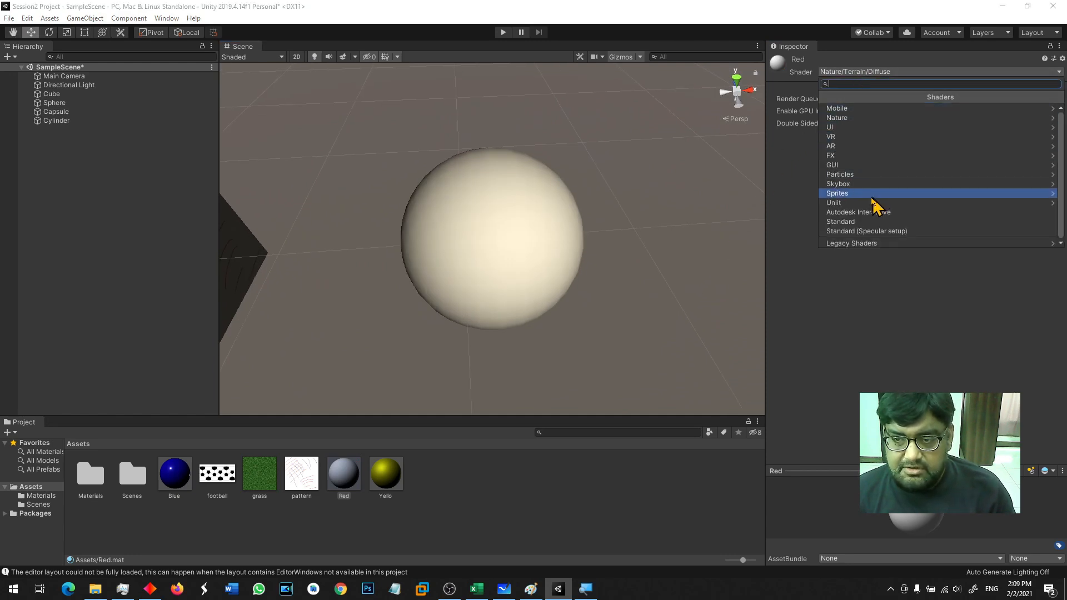
pyautogui.click(859, 165)
pyautogui.click(845, 109)
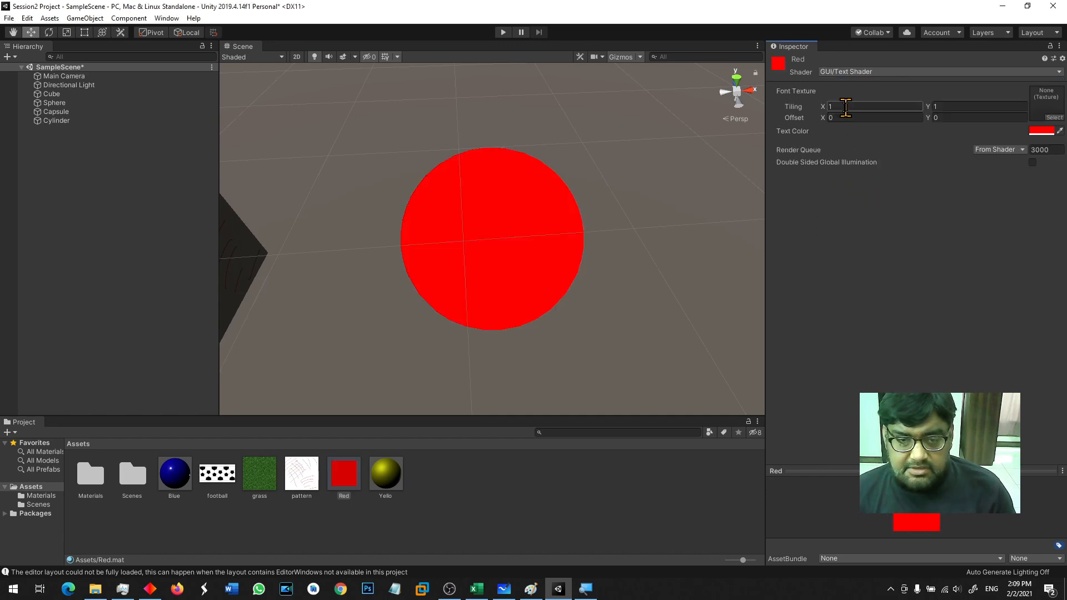
pyautogui.keyDown('alt'); pyautogui.moveTo(711, 255); pyautogui.dragTo(700, 230); pyautogui.keyUp('alt')
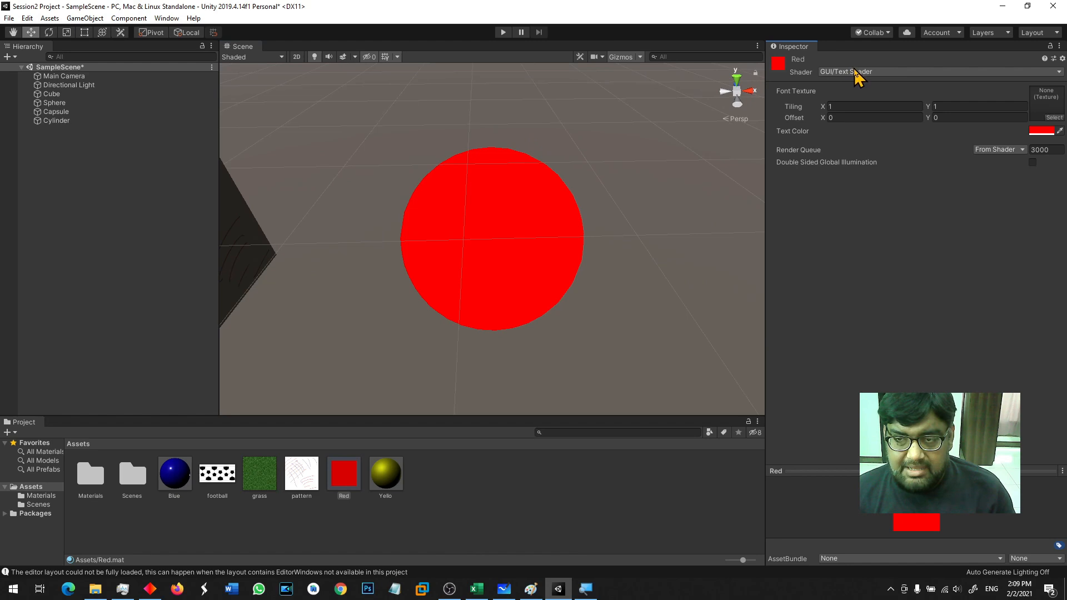
# Set the Red material's shader to Standard and look at the shading on the sphere
pyautogui.click(859, 72)
pyautogui.click(867, 222)
pyautogui.keyDown('alt'); pyautogui.moveTo(704, 273); pyautogui.dragTo(688, 227); pyautogui.keyUp('alt')
# Change the Red material's shader to Mobile/Diffuse and compare the sphere with the neighbouring shapes
pyautogui.click(841, 72)
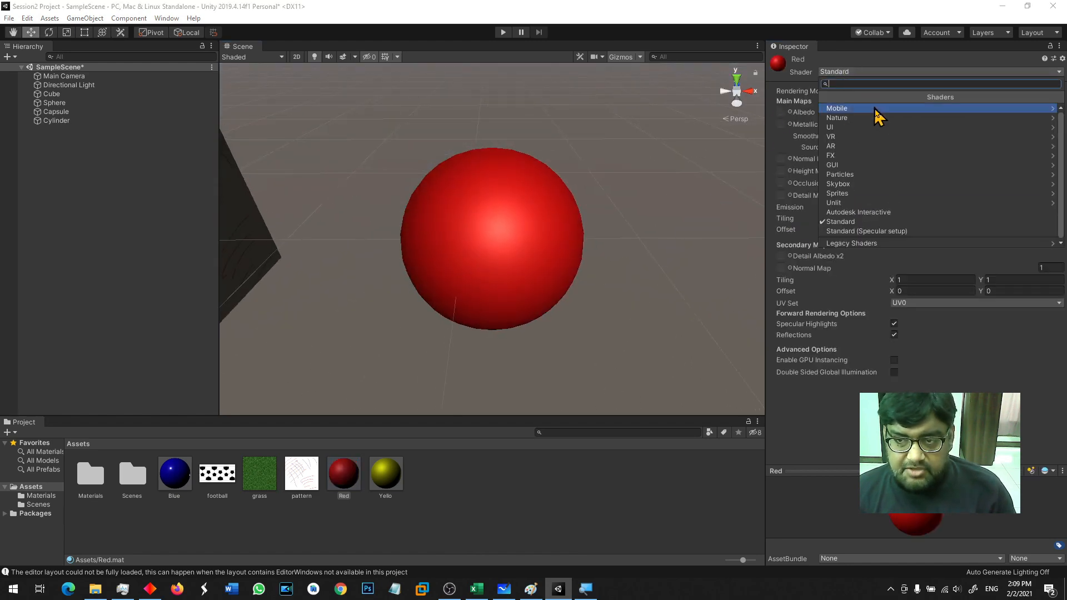
pyautogui.click(883, 109)
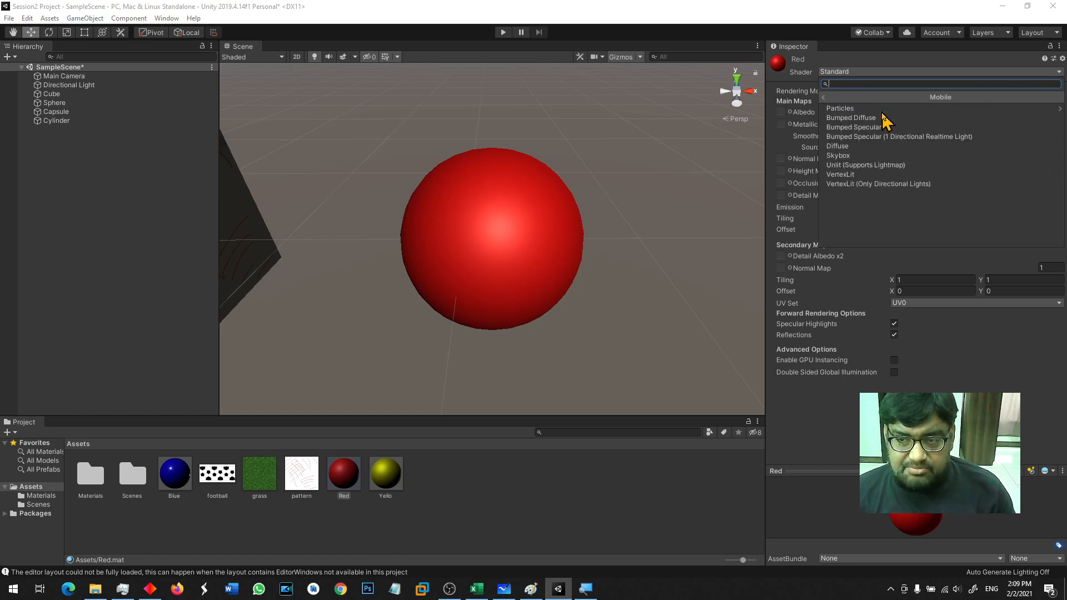
pyautogui.click(861, 146)
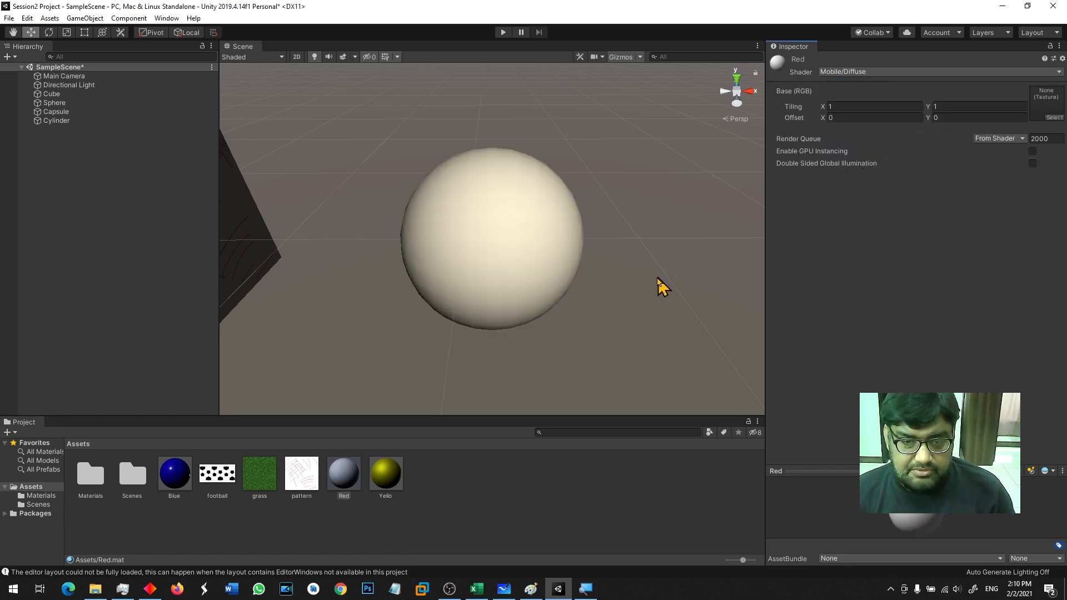
pyautogui.scroll(-5, 583, 282)
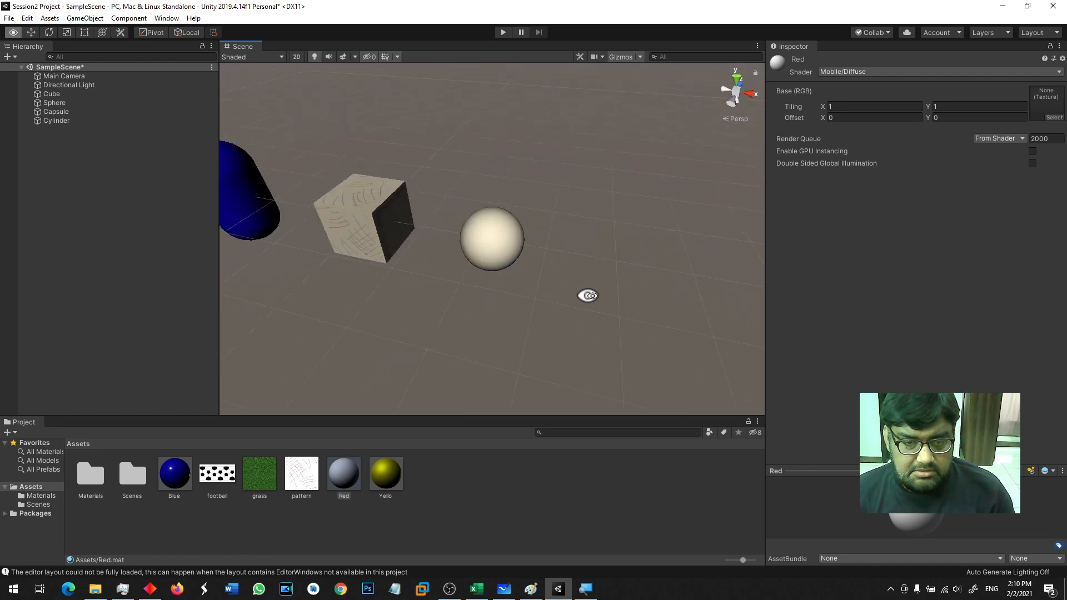
# Frame the sphere, reselect the Red material and return its shader to Standard
pyautogui.click(502, 268)
pyautogui.press('f')
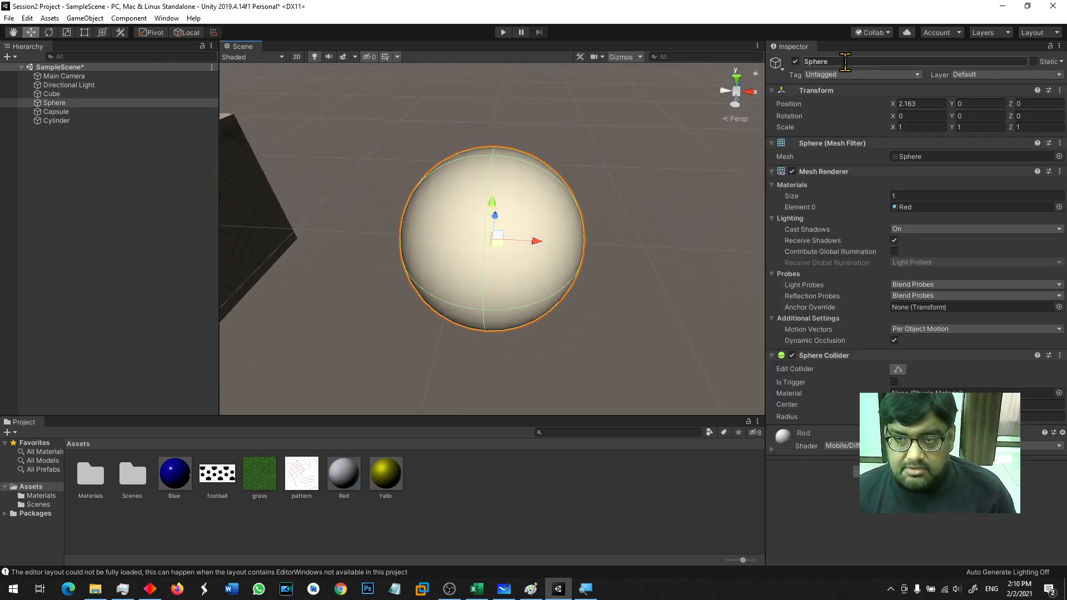
pyautogui.click(342, 480)
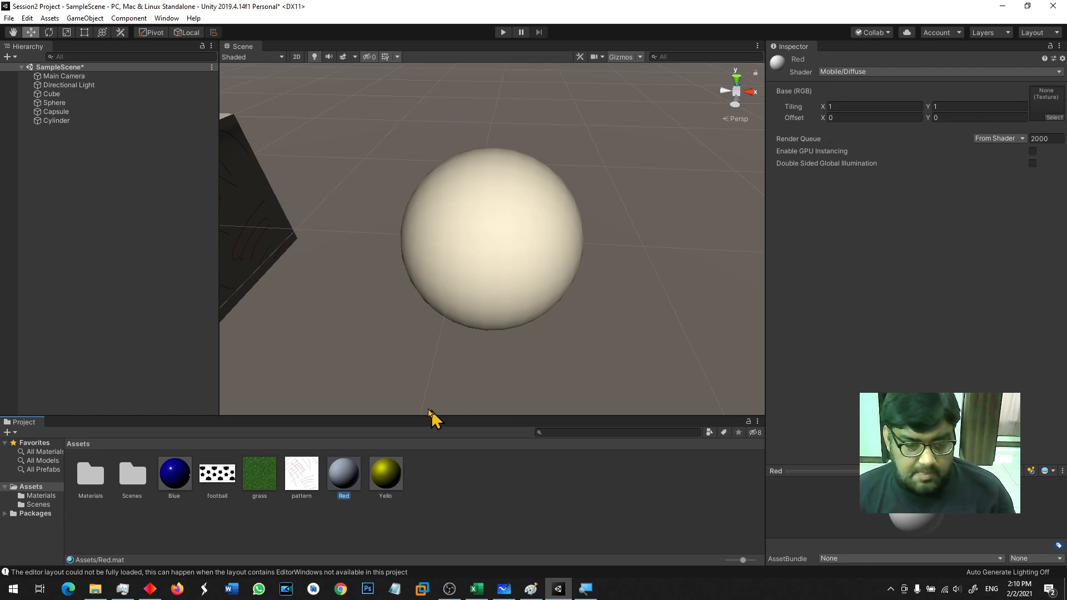
pyautogui.click(375, 360)
pyautogui.click(352, 464)
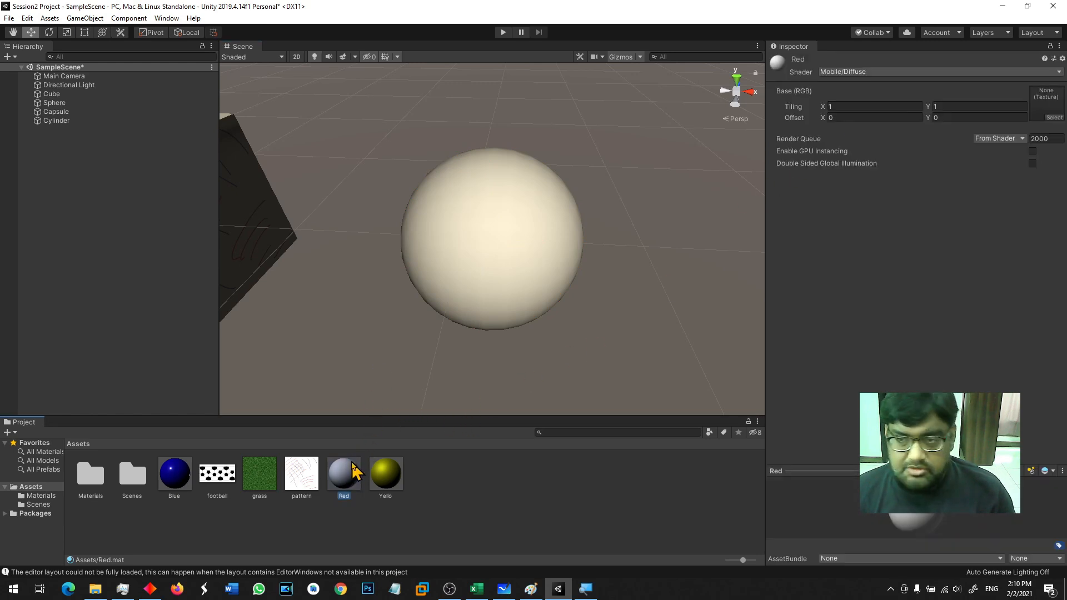
pyautogui.click(850, 72)
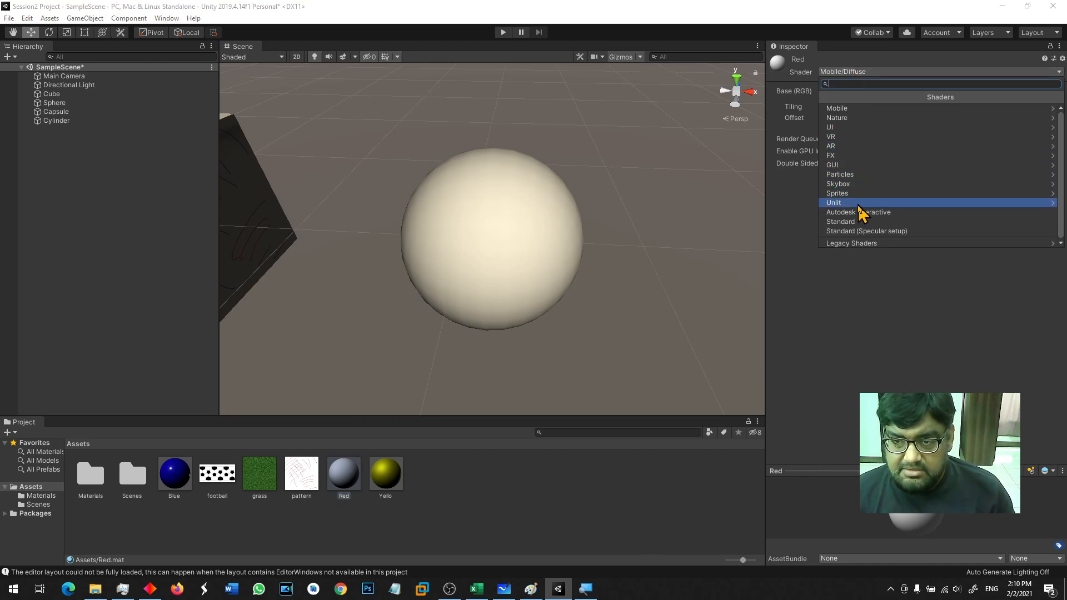
pyautogui.click(859, 221)
# Frame the cube, select the pattern material in the Materials folder and change its shader to Mobile/Diffuse
pyautogui.moveTo(308, 364); pyautogui.dragTo(565, 290, button='middle')
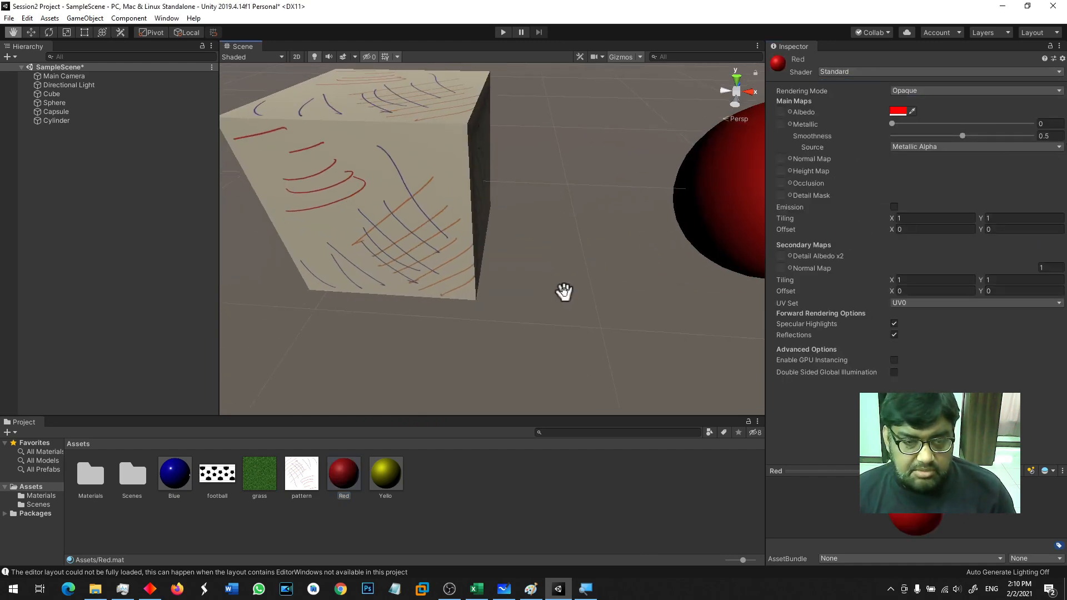
pyautogui.scroll(-5, 564, 290)
pyautogui.click(453, 256)
pyautogui.press('f')
pyautogui.keyDown('alt'); pyautogui.moveTo(469, 255); pyautogui.dragTo(618, 275); pyautogui.keyUp('alt')
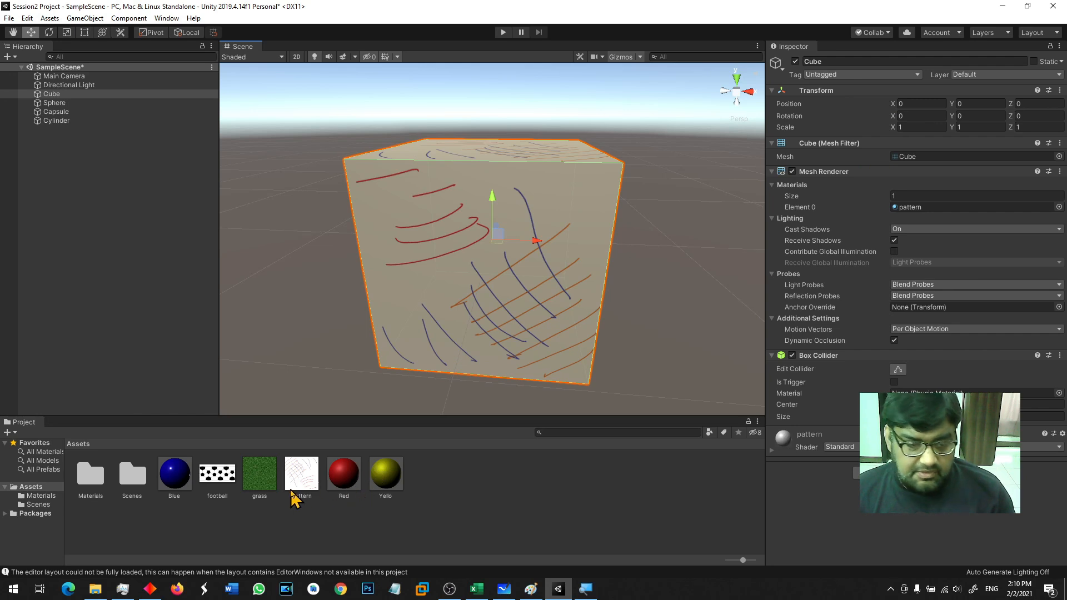
pyautogui.doubleClick(98, 481)
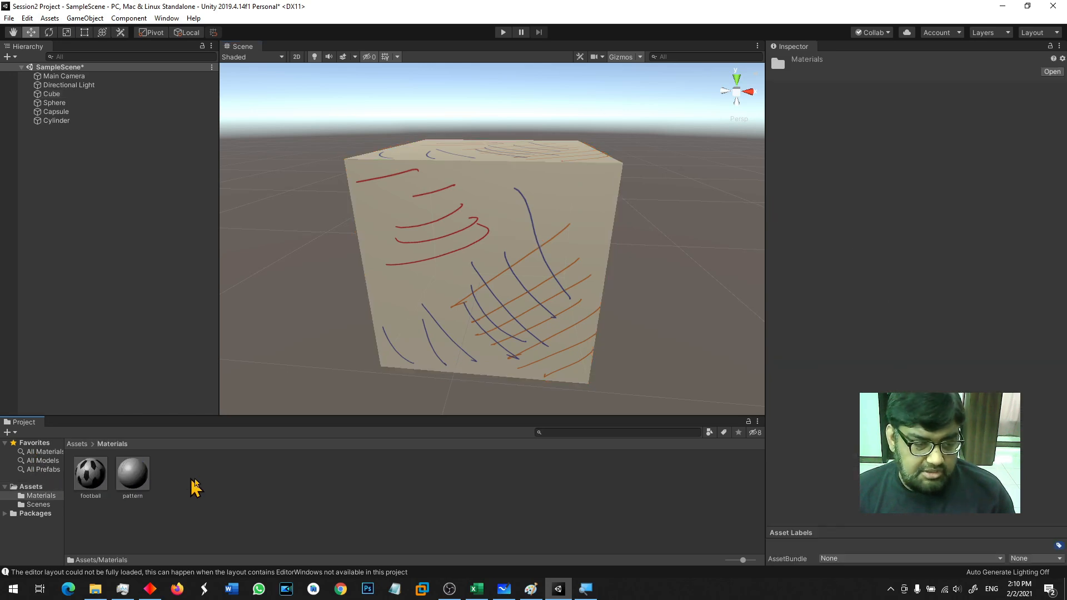
pyautogui.click(144, 472)
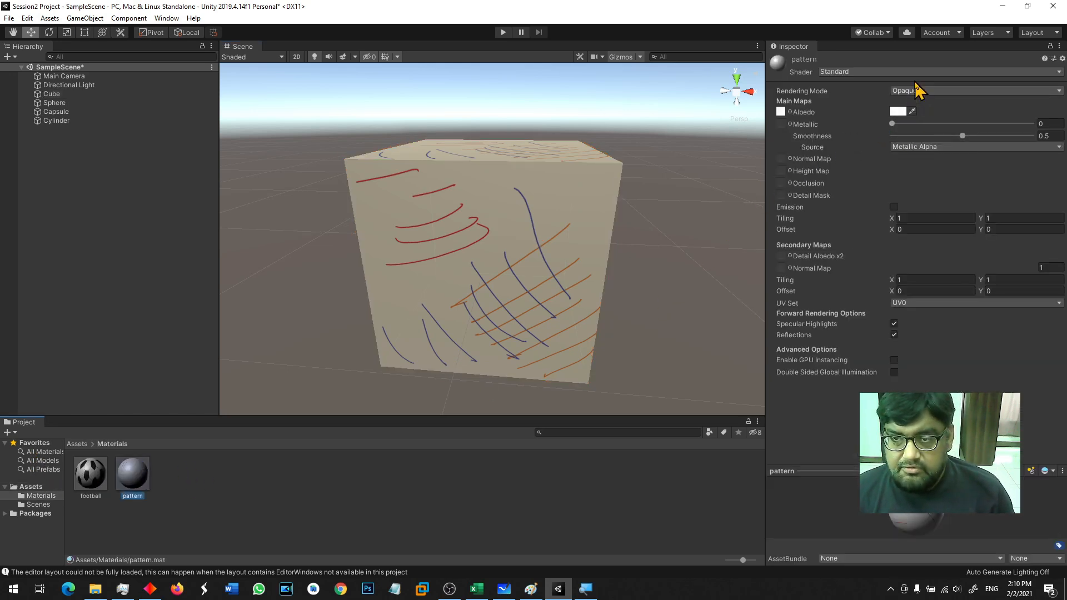
pyautogui.click(896, 73)
pyautogui.click(867, 108)
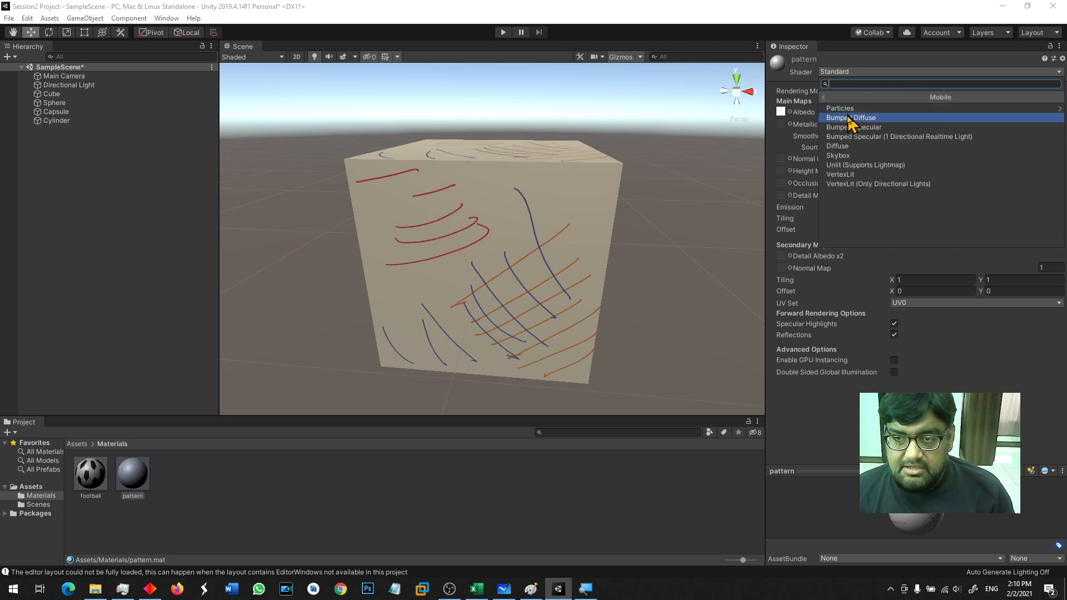
pyautogui.click(839, 146)
pyautogui.keyDown('alt'); pyautogui.moveTo(635, 244); pyautogui.dragTo(631, 276); pyautogui.keyUp('alt')
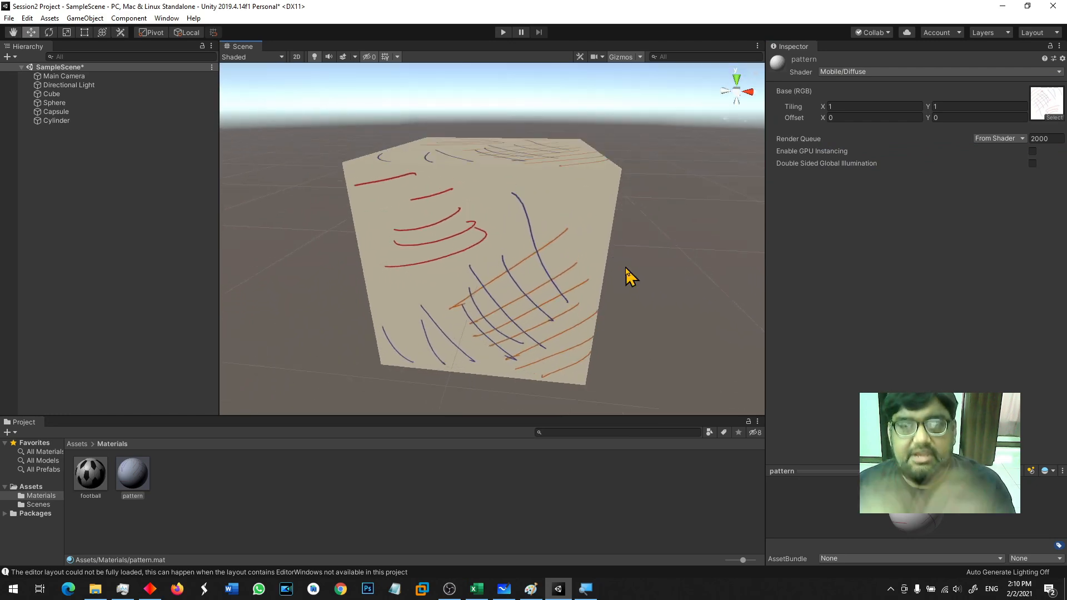